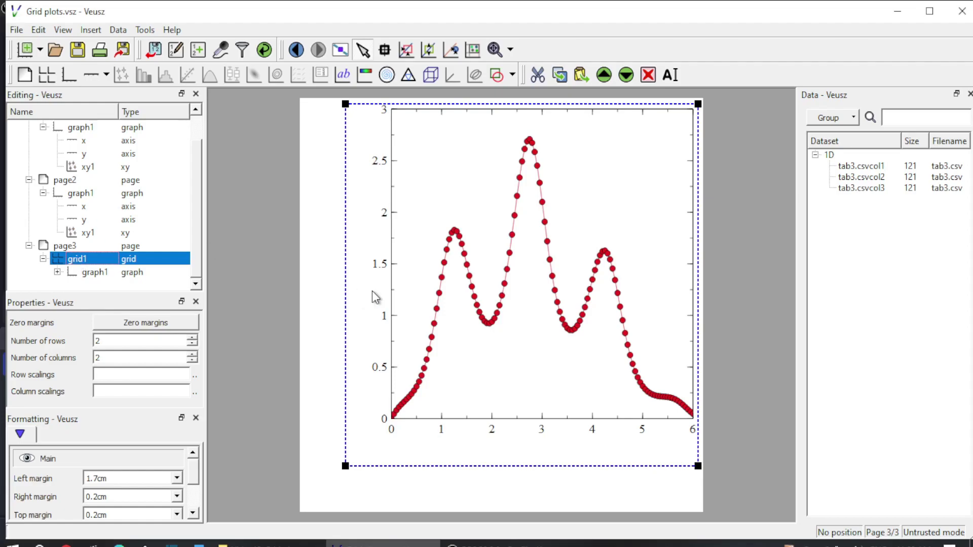
Step: Paste three more graphs into the grid to fill all four cells, then apply Zero margins
{"action": "key", "text": "ctrl+v"}
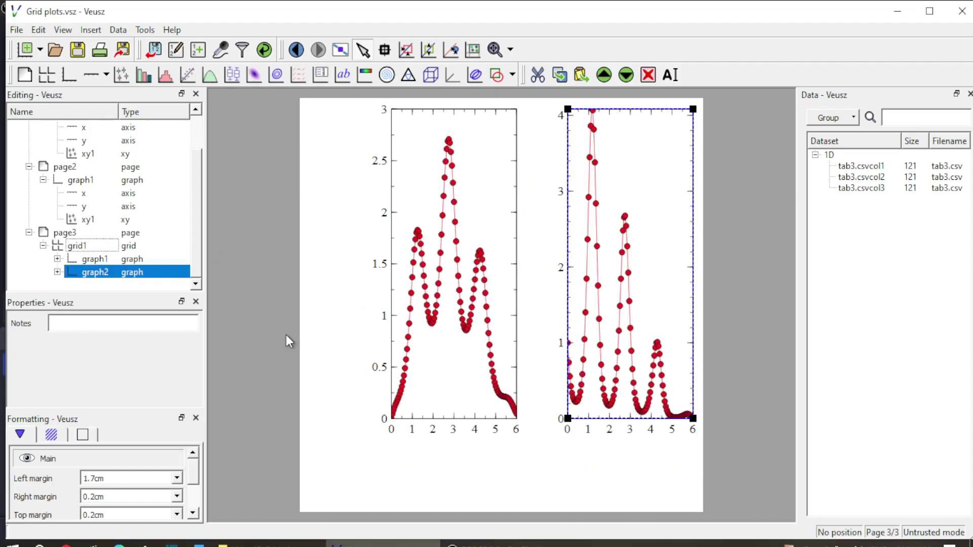
{"action": "key", "text": "ctrl+v"}
{"action": "left_click", "coordinate": [555, 363]}
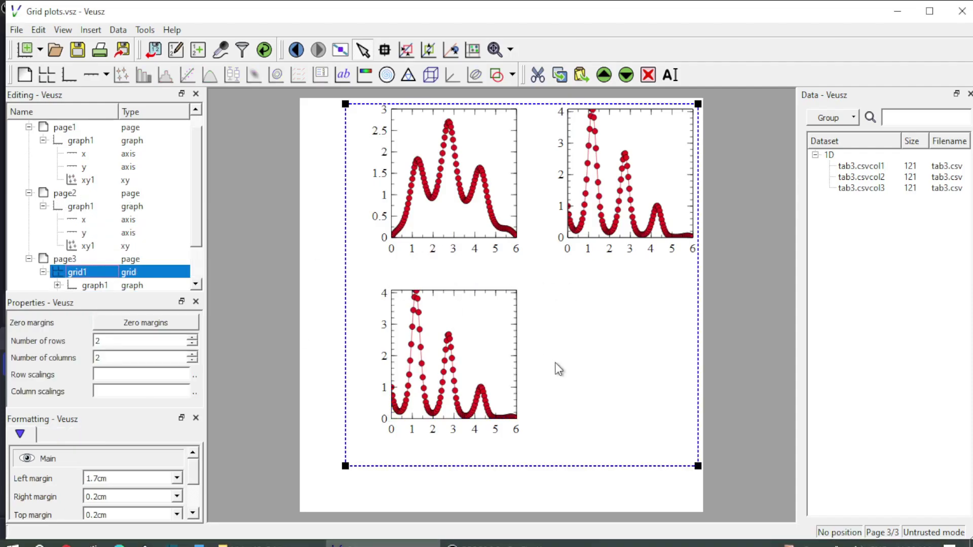
{"action": "key", "text": "ctrl+v"}
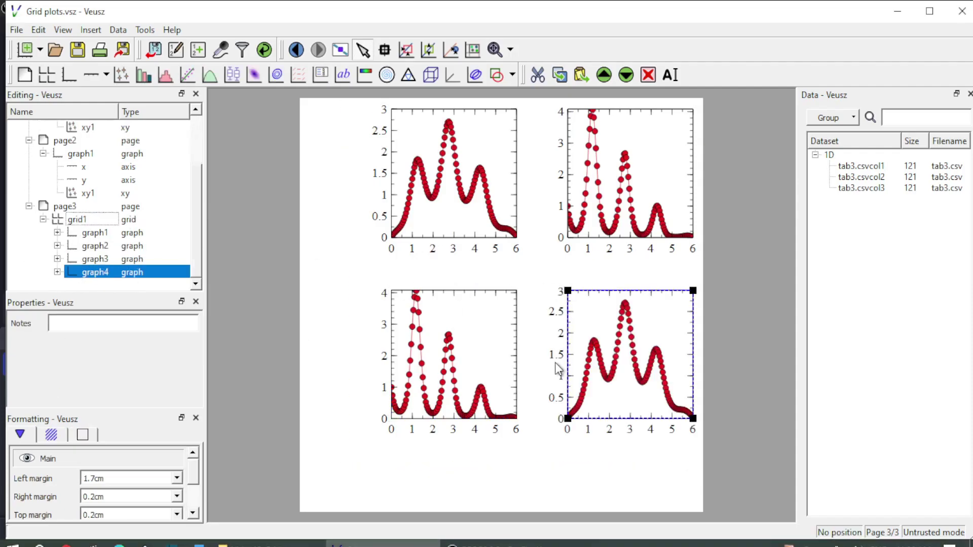
{"action": "left_click", "coordinate": [630, 345]}
{"action": "left_click", "coordinate": [144, 323]}
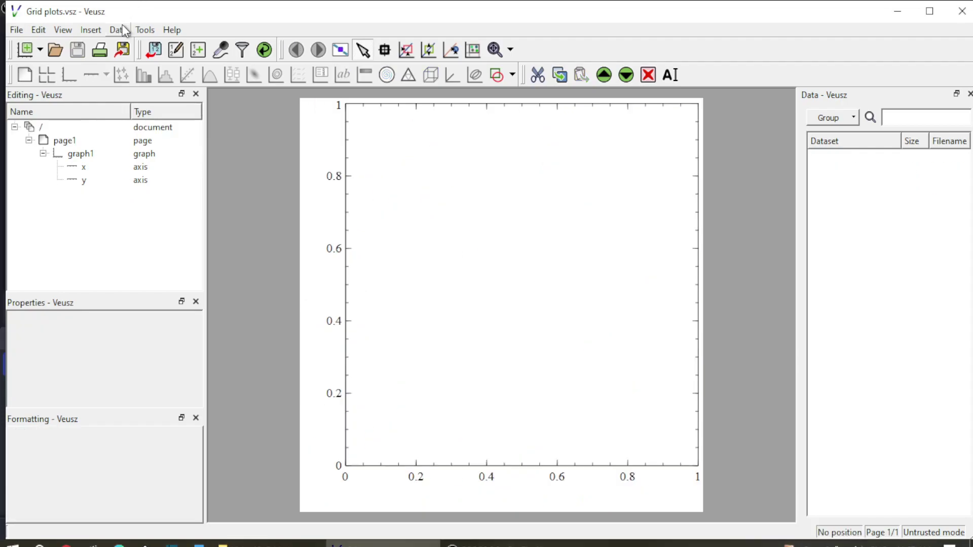
Step: Import tab3.csv, loading datasets tab3.csvcol1 to tab3.csvcol3 with 121 values each
{"action": "left_click", "coordinate": [115, 30]}
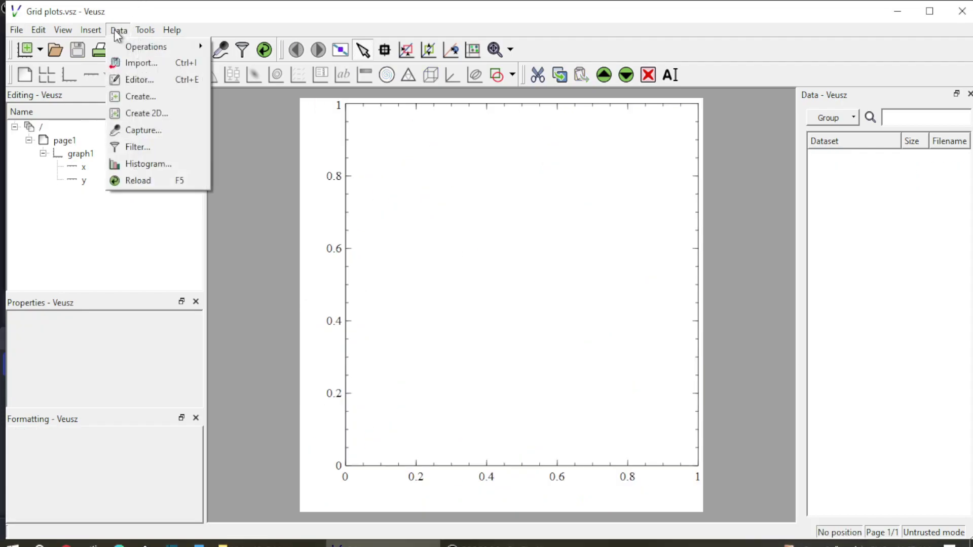
{"action": "left_click", "coordinate": [153, 67]}
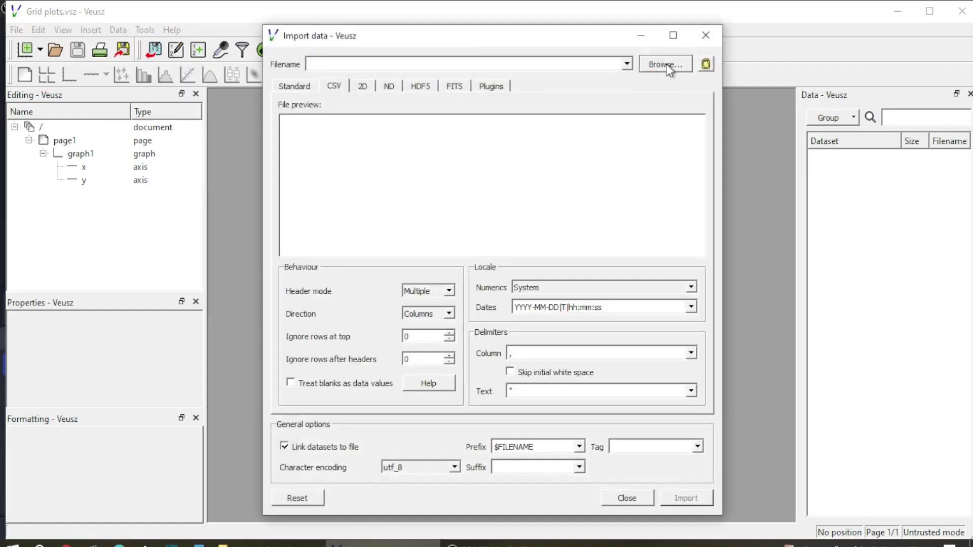
{"action": "left_click", "coordinate": [658, 64]}
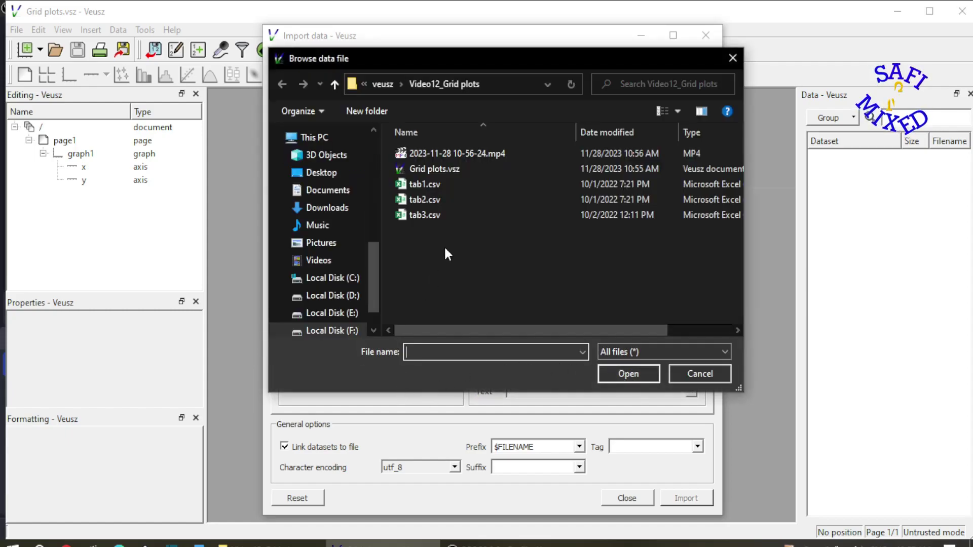
{"action": "left_click", "coordinate": [430, 214]}
{"action": "left_click", "coordinate": [631, 373]}
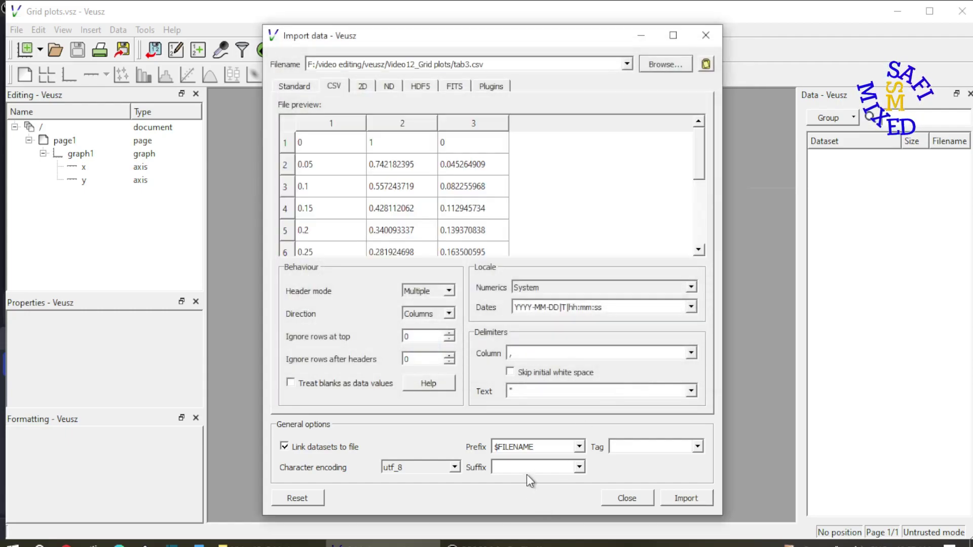
{"action": "left_click", "coordinate": [693, 499]}
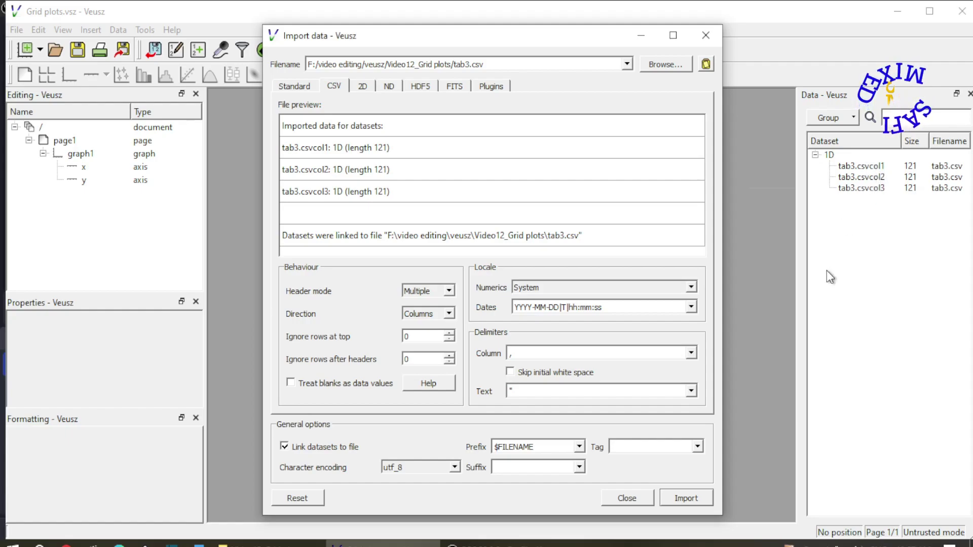
{"action": "left_click", "coordinate": [623, 499]}
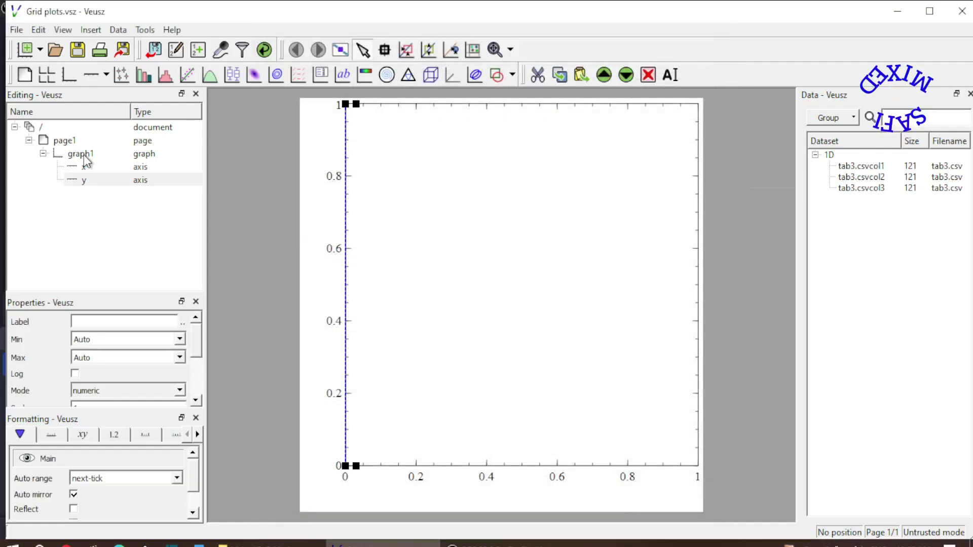
Step: Add an XY plot to graph1 drawing tab3.csvcol3 against tab3.csvcol1
{"action": "left_click", "coordinate": [121, 76]}
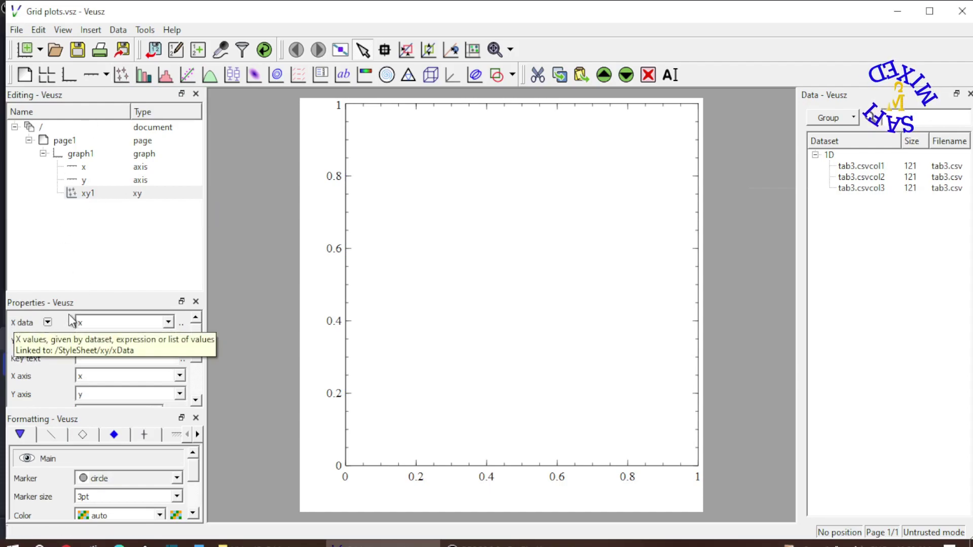
{"action": "left_click", "coordinate": [168, 323]}
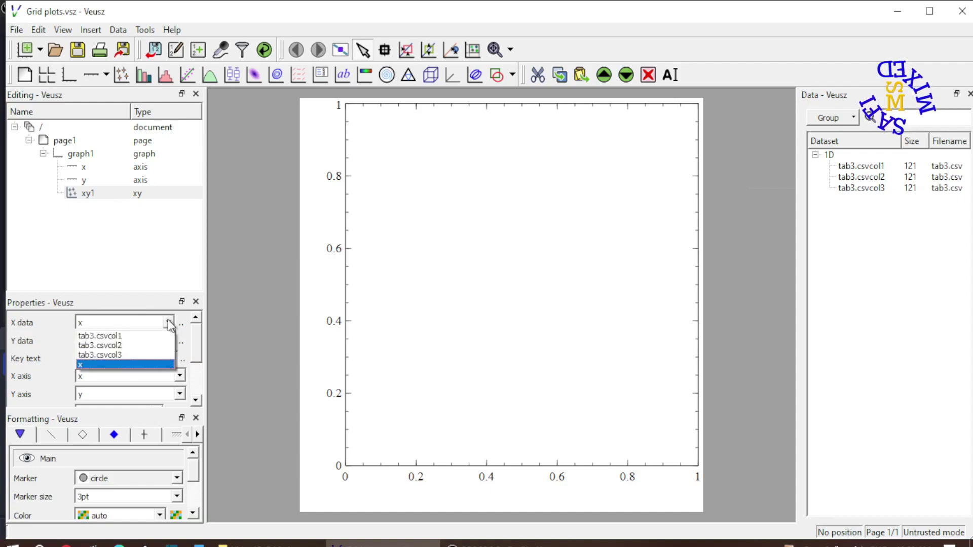
{"action": "left_click", "coordinate": [142, 335]}
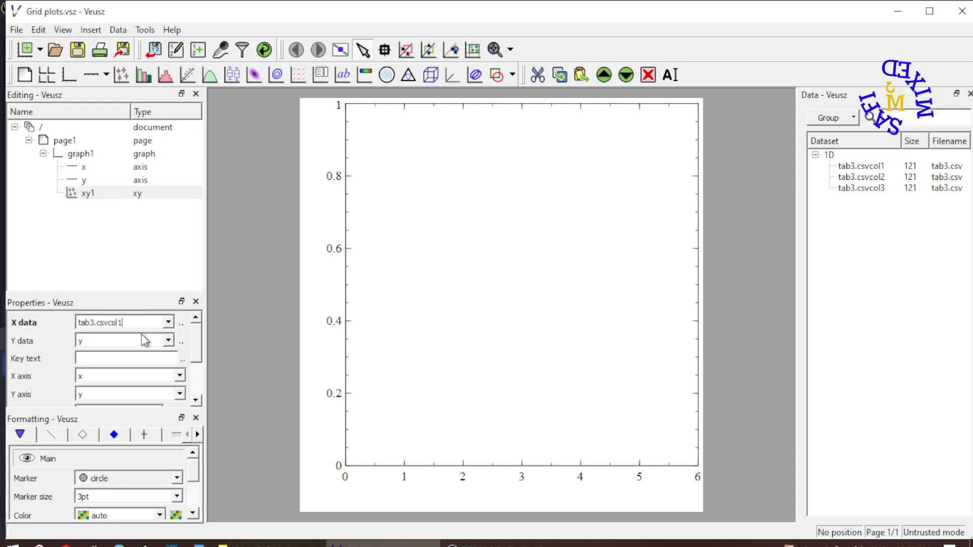
{"action": "left_click", "coordinate": [168, 341]}
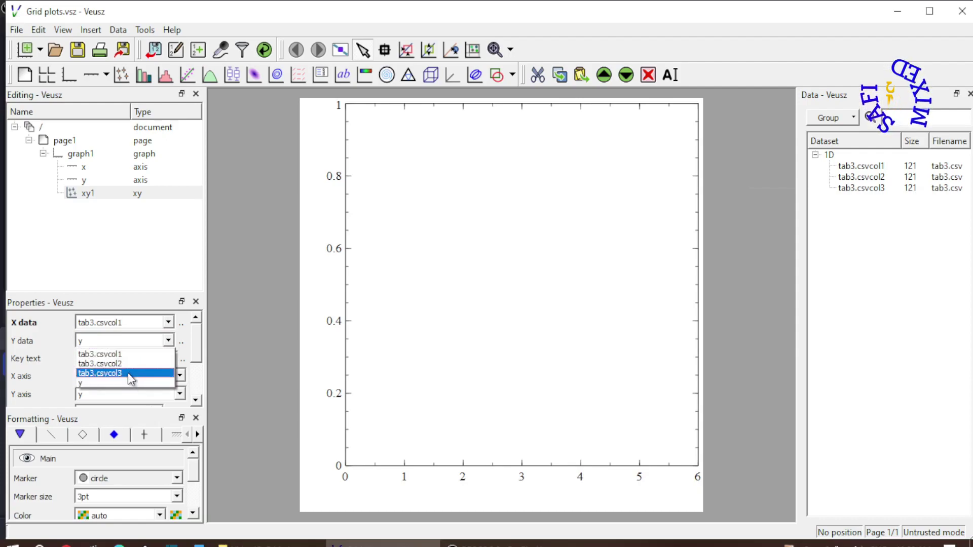
{"action": "left_click", "coordinate": [125, 373]}
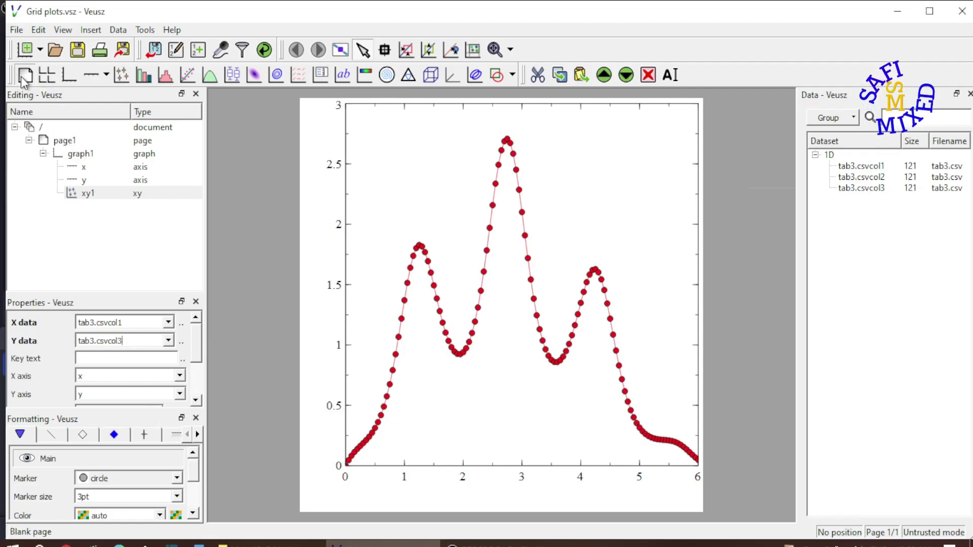
Step: Add a blank page2 containing a graph with axes and an XY plot
{"action": "left_click", "coordinate": [21, 78]}
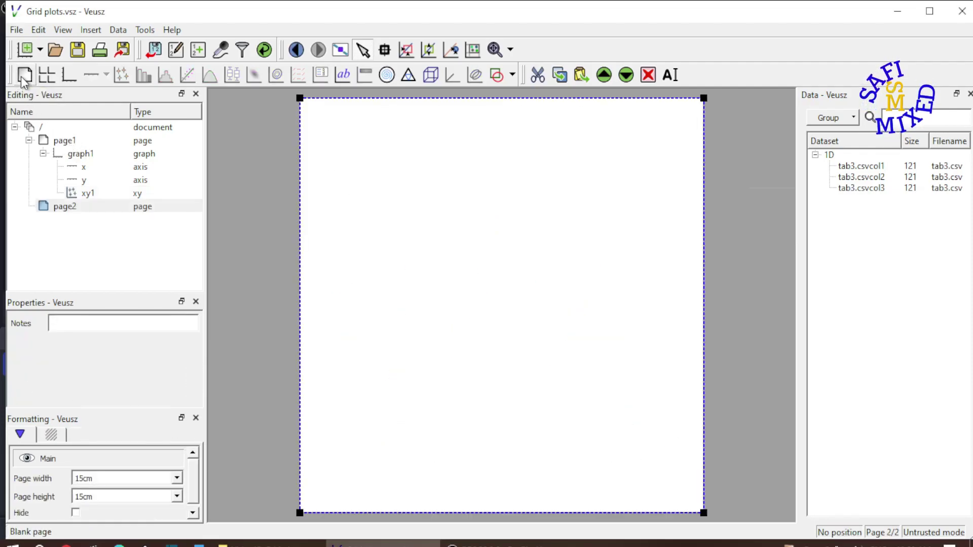
{"action": "left_click", "coordinate": [65, 207]}
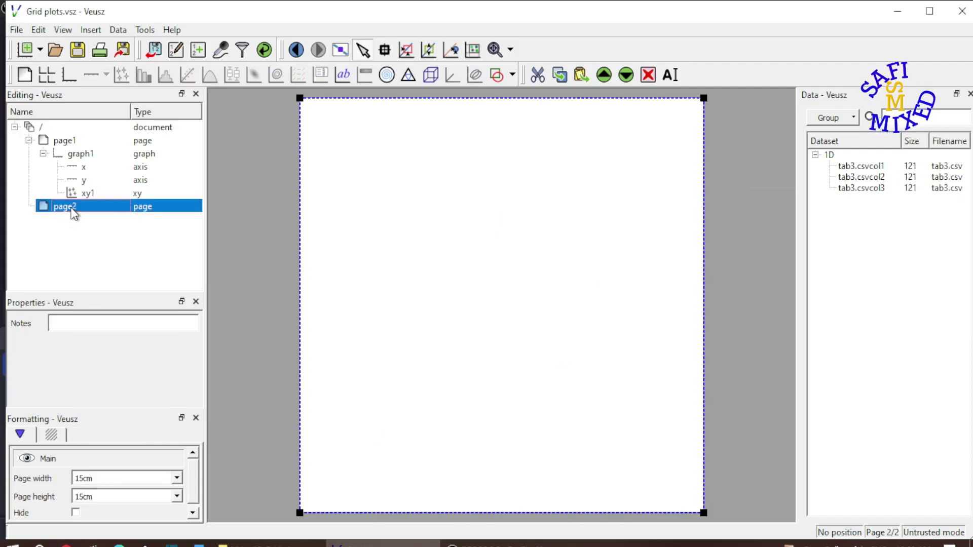
{"action": "left_click", "coordinate": [66, 79]}
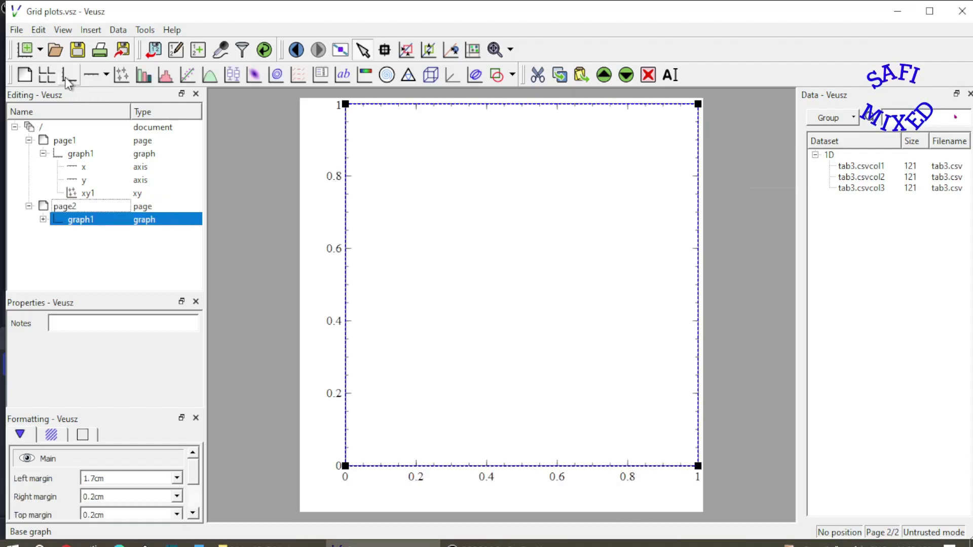
{"action": "left_click", "coordinate": [43, 219]}
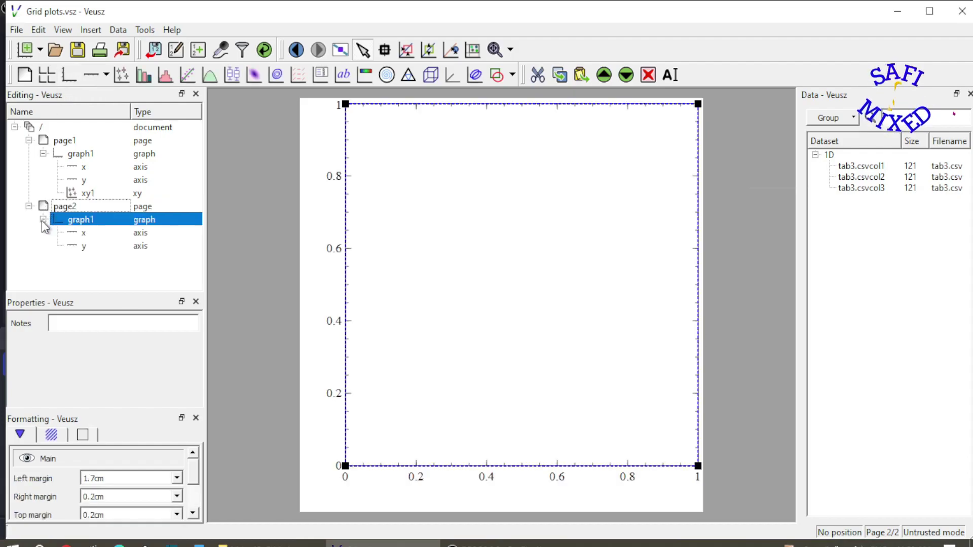
{"action": "left_click", "coordinate": [117, 75]}
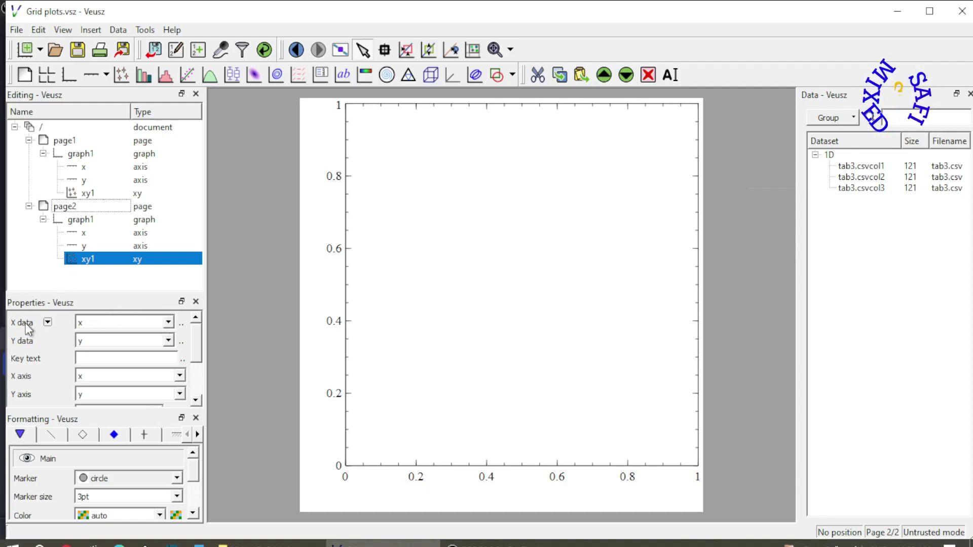
Step: Plot tab3.csvcol2 against tab3.csvcol1 on page2, checking it against page1's plot
{"action": "left_click", "coordinate": [169, 323]}
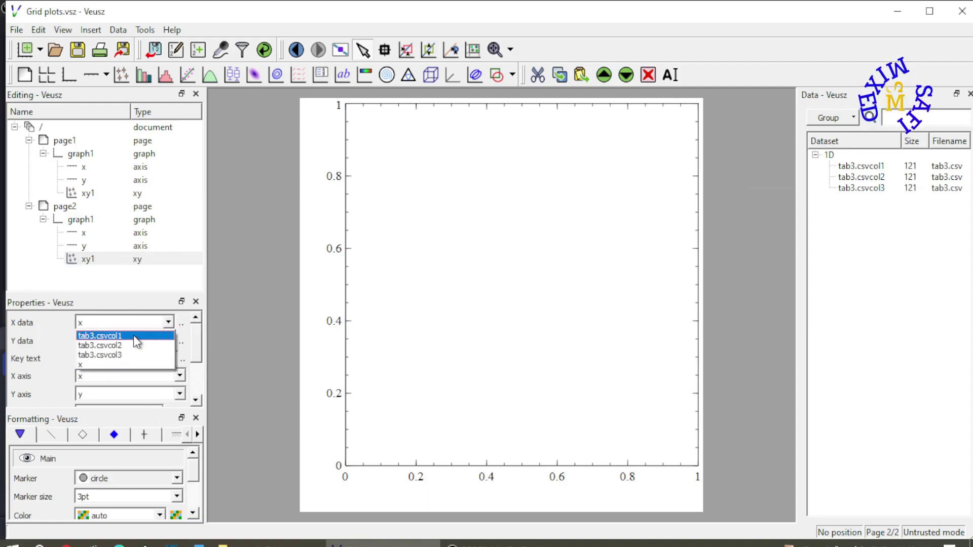
{"action": "left_click", "coordinate": [132, 336]}
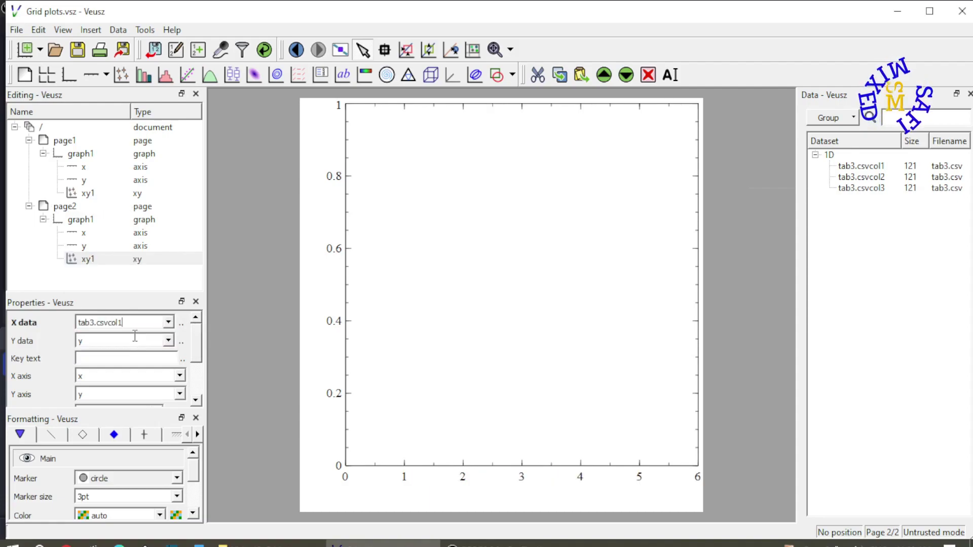
{"action": "left_click", "coordinate": [169, 341]}
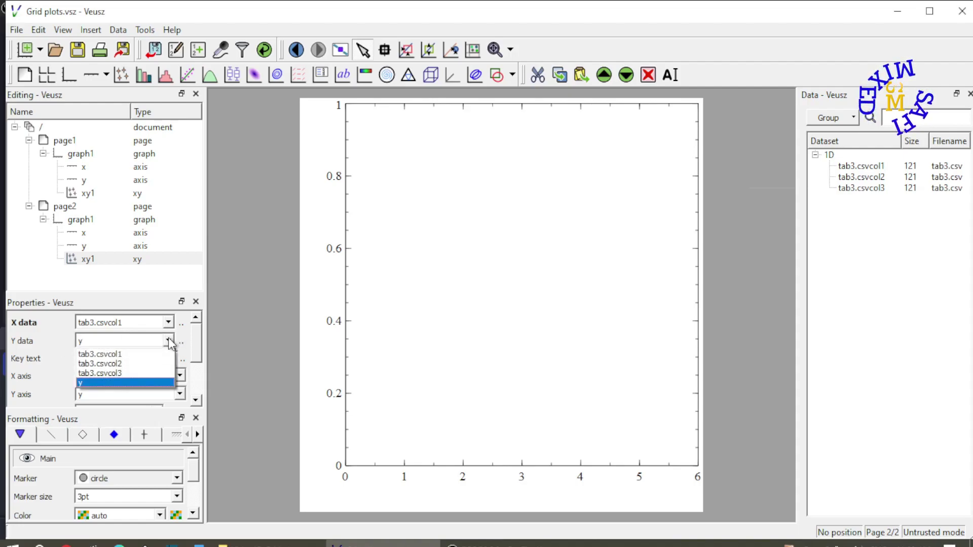
{"action": "left_click", "coordinate": [125, 364]}
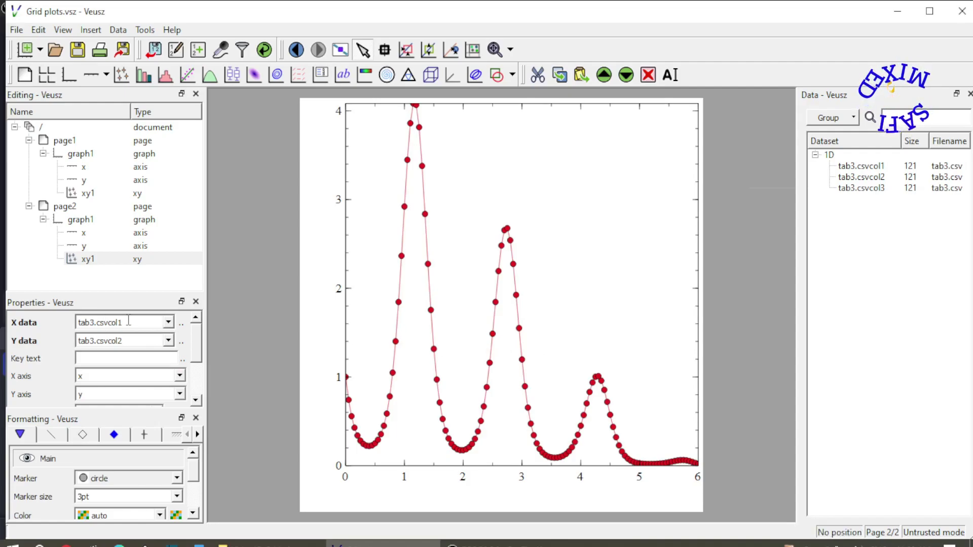
{"action": "left_click", "coordinate": [88, 193]}
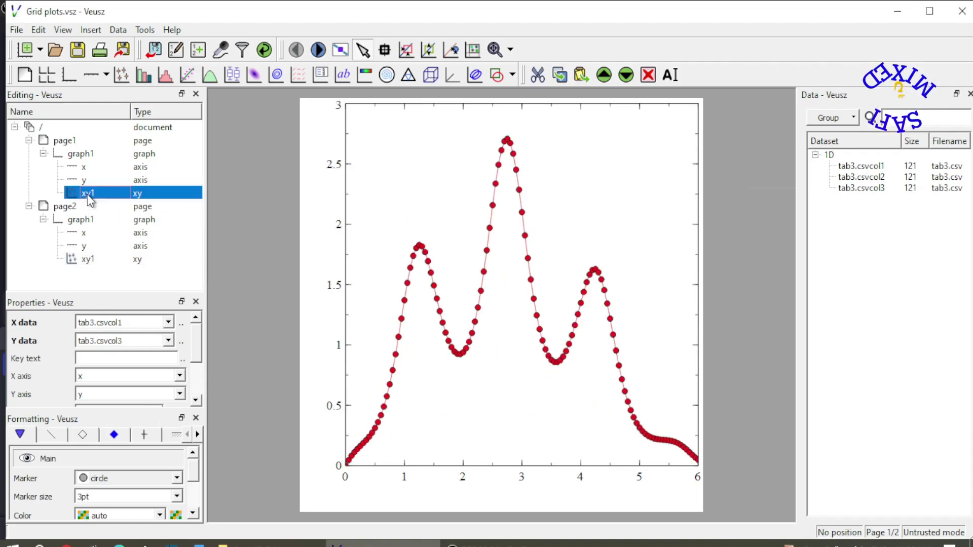
{"action": "left_click", "coordinate": [79, 263]}
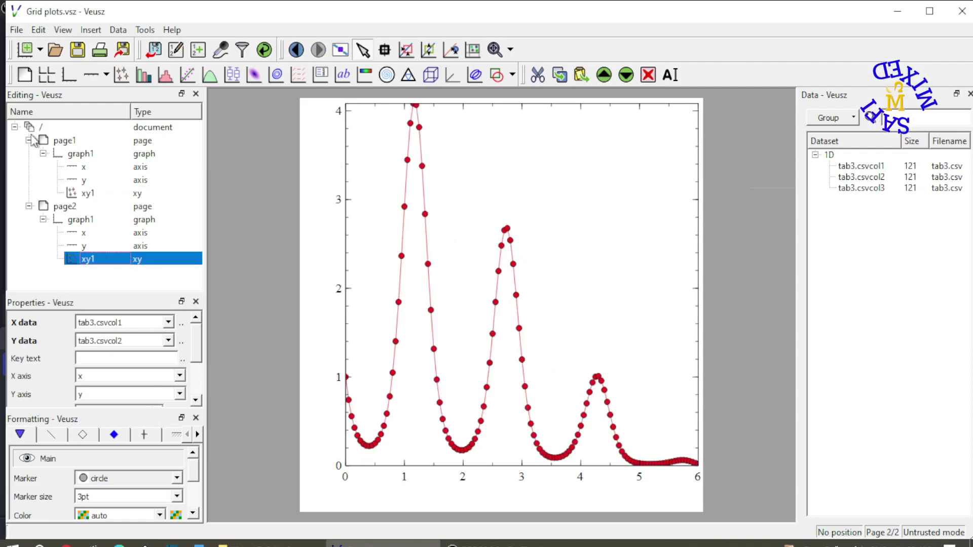
{"action": "left_click", "coordinate": [23, 77]}
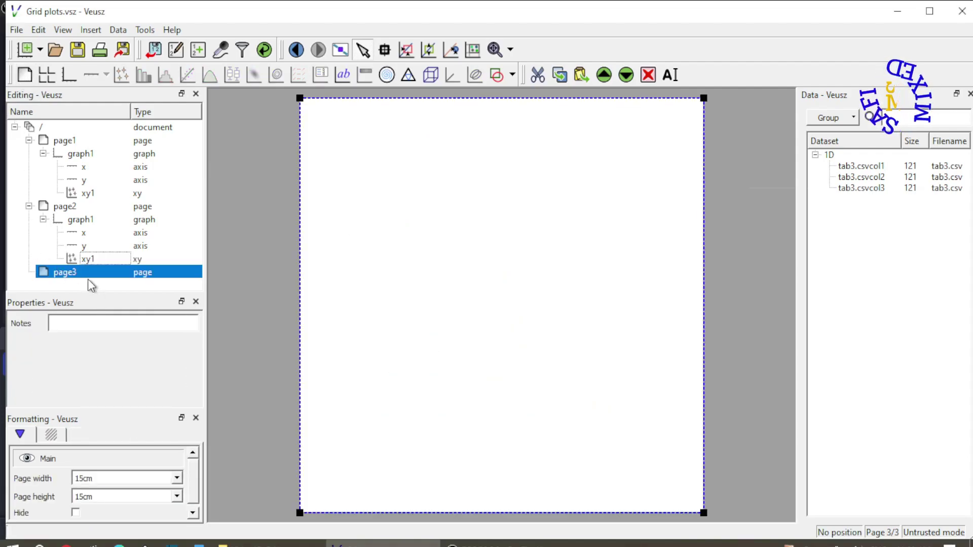
{"action": "left_click", "coordinate": [46, 78]}
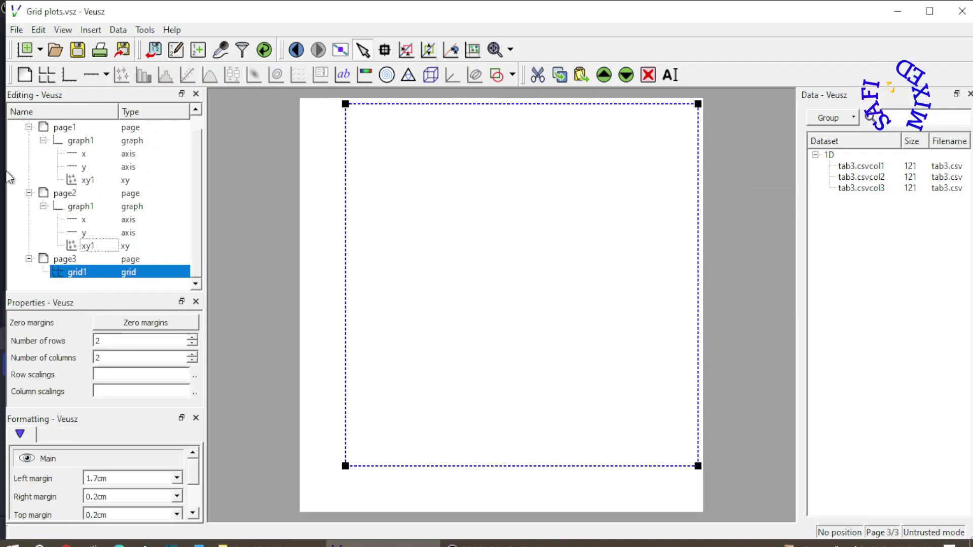
{"action": "left_click", "coordinate": [75, 275]}
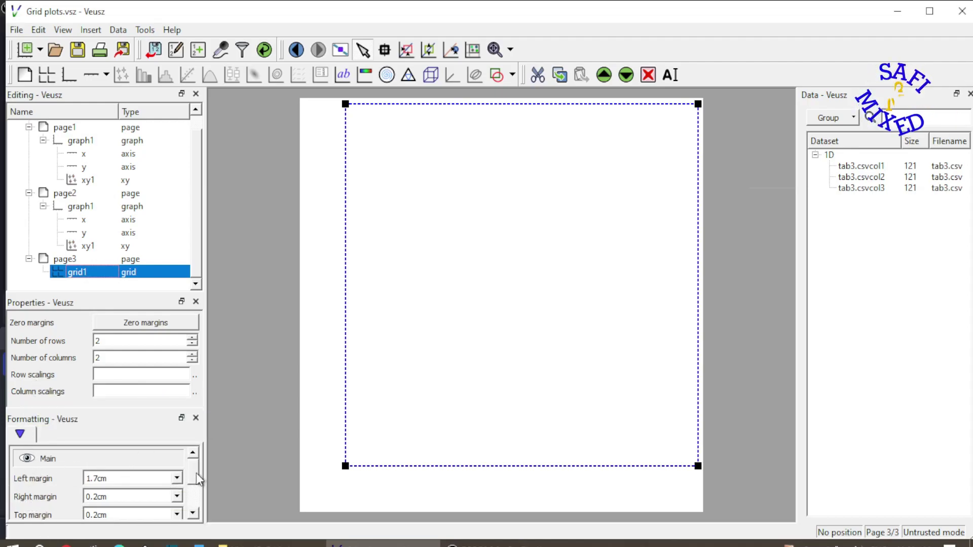
{"action": "mouse_move", "coordinate": [194, 467]}
{"action": "left_mouse_down"}
{"action": "mouse_move", "coordinate": [199, 491]}
{"action": "mouse_move", "coordinate": [201, 462]}
{"action": "mouse_move", "coordinate": [202, 470]}
{"action": "left_mouse_up"}
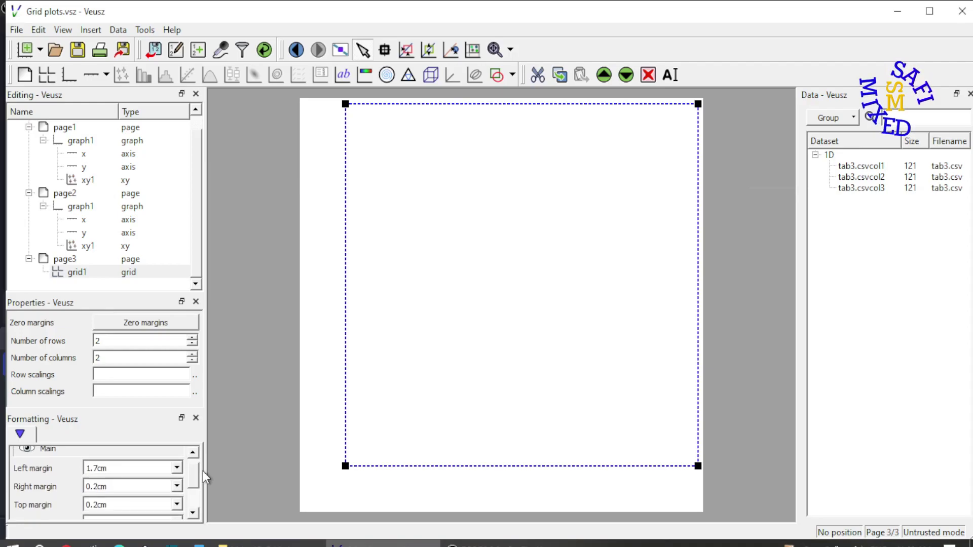
{"action": "mouse_move", "coordinate": [60, 471]}
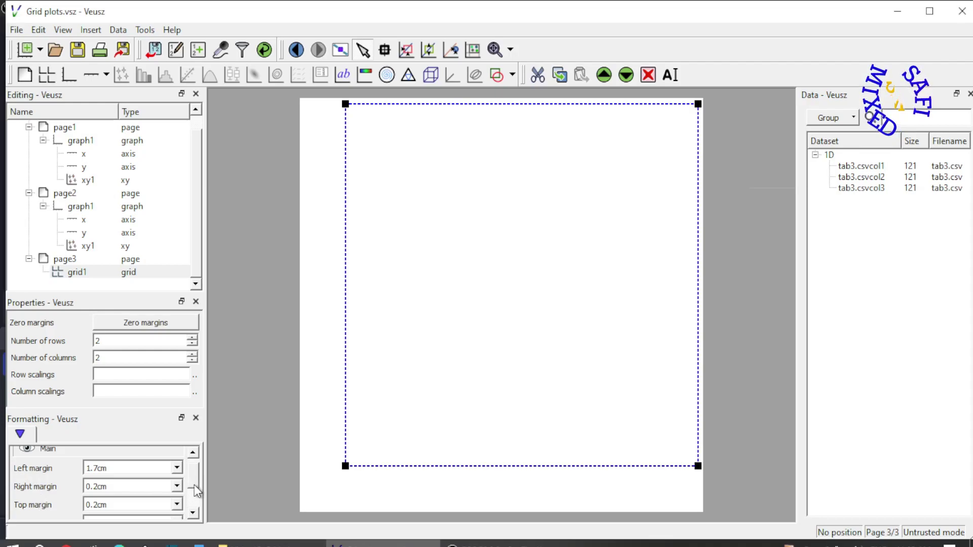
{"action": "left_click_drag", "start_coordinate": [193, 475], "coordinate": [199, 494]}
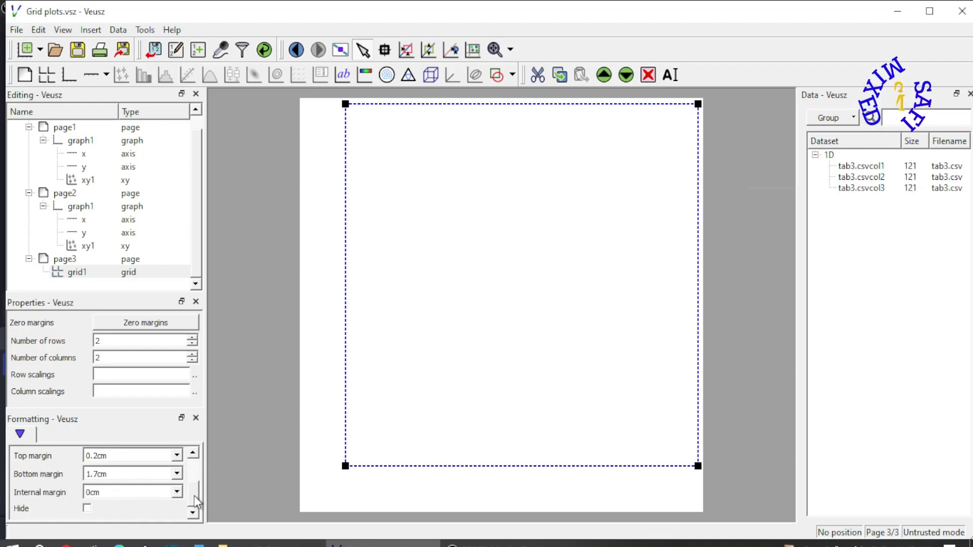
{"action": "left_click_drag", "start_coordinate": [193, 496], "coordinate": [195, 467]}
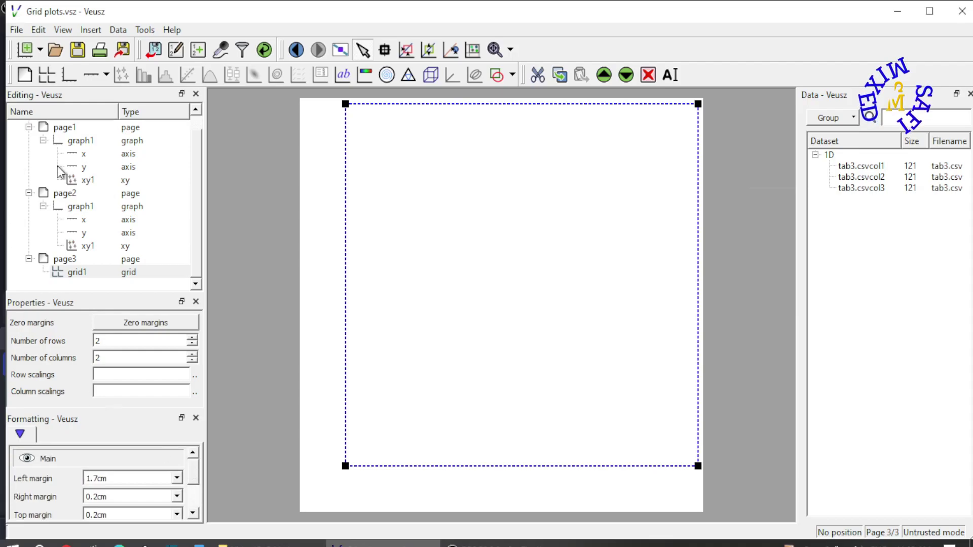
Step: Copy page1's graph1 and paste it into grid1 on page 3
{"action": "left_click", "coordinate": [83, 141]}
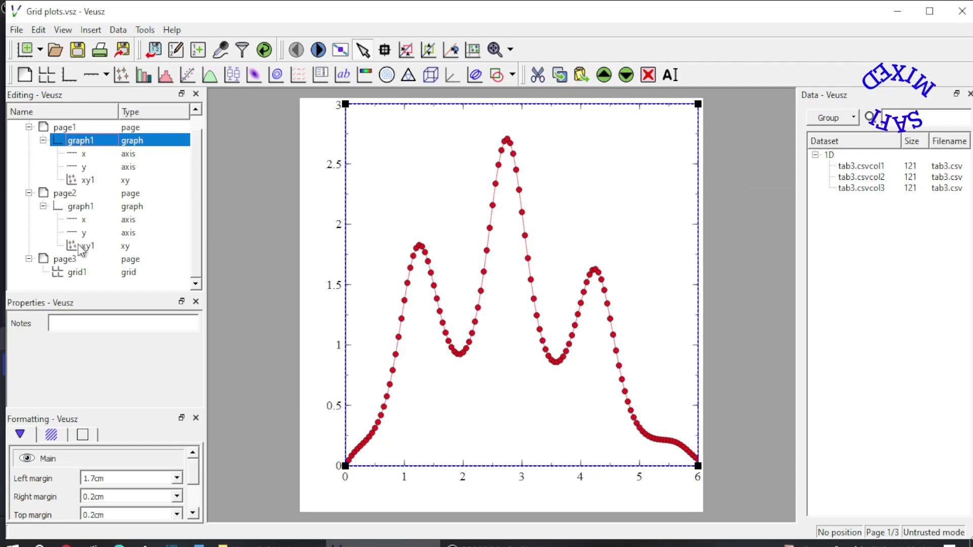
{"action": "left_click", "coordinate": [83, 271]}
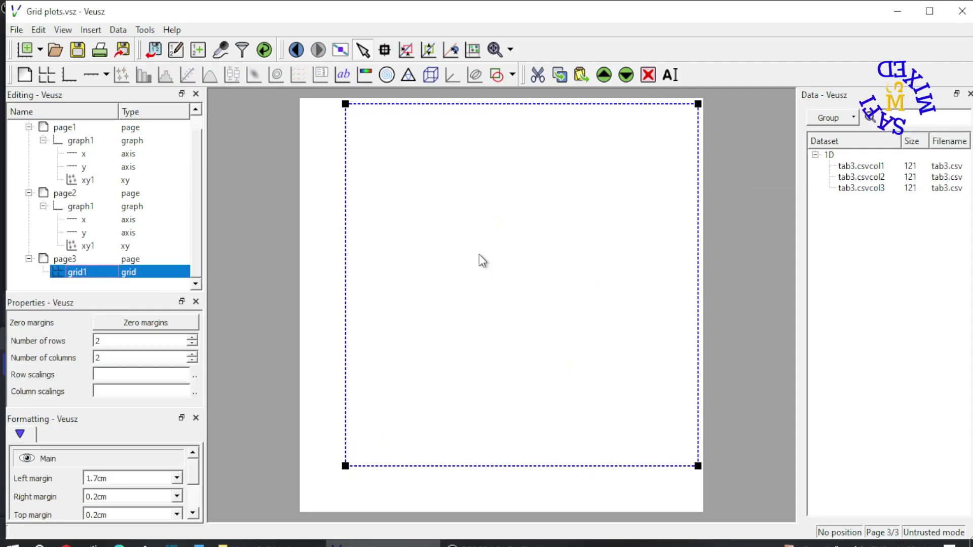
{"action": "key", "text": "ctrl+v"}
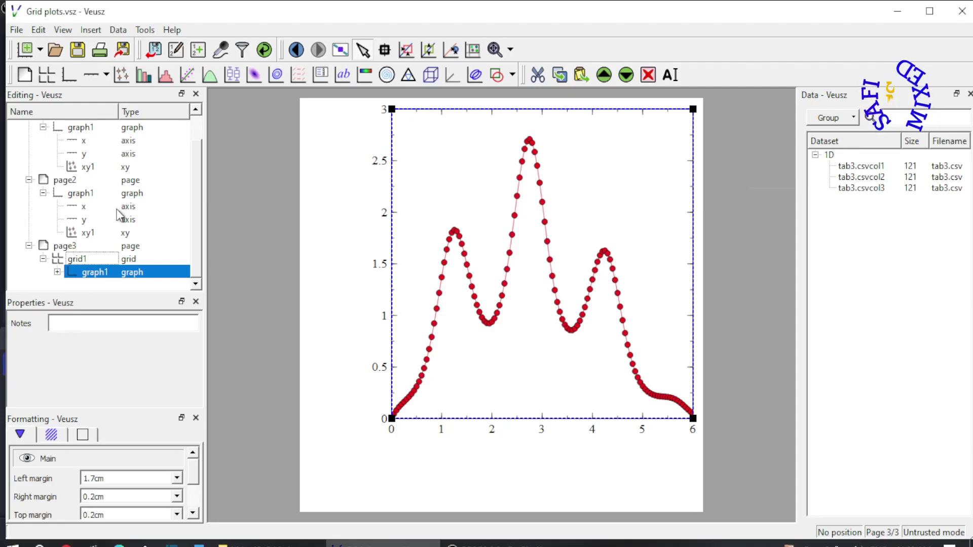
Step: Copy page2's graph1 and paste it into page 3's grid beside the first plot
{"action": "left_click", "coordinate": [86, 195]}
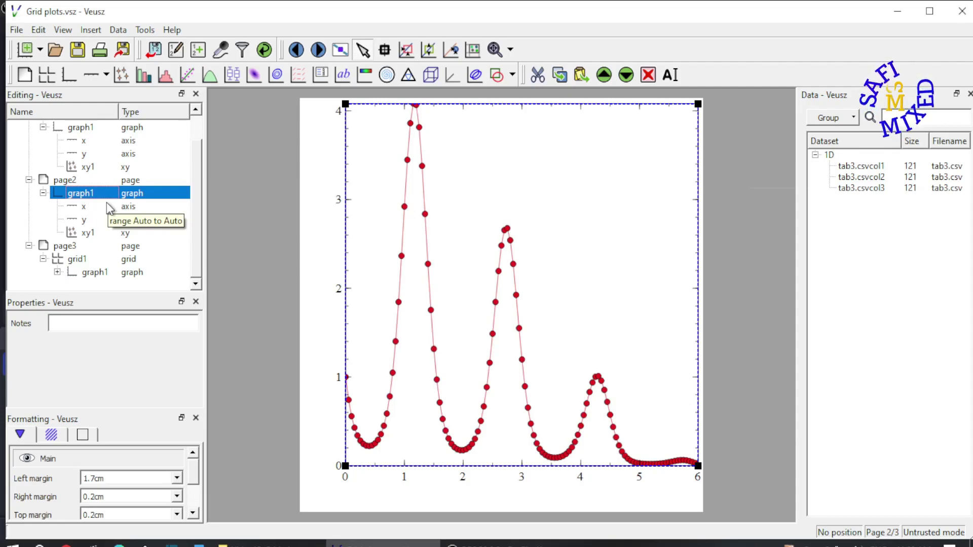
{"action": "left_click", "coordinate": [76, 259]}
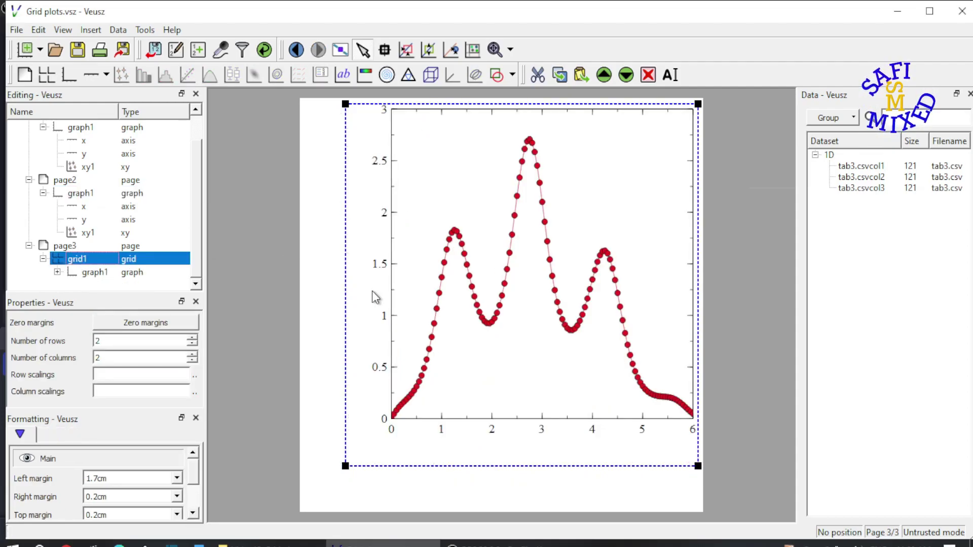
{"action": "key", "text": "ctrl+v"}
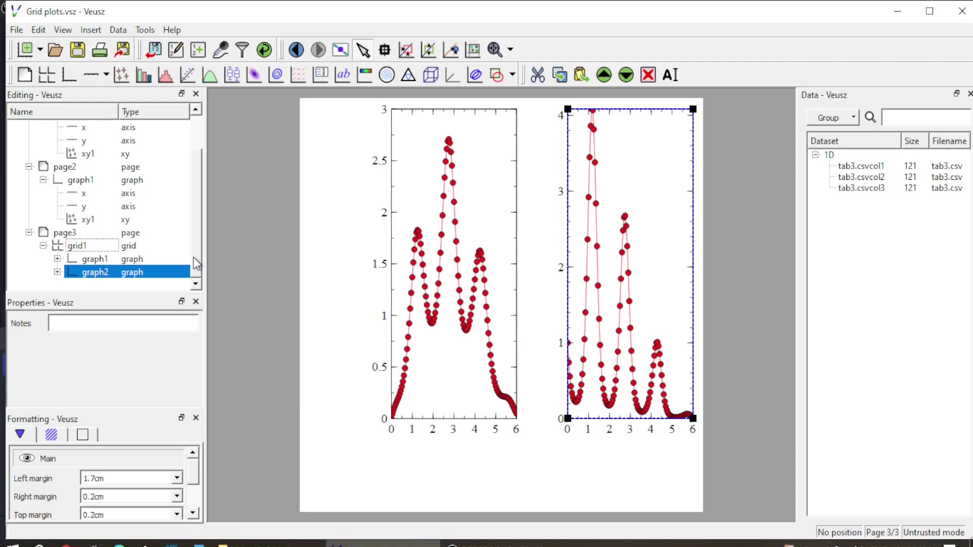
Step: Duplicate the page 2 graph with Ctrl+D to add a third plot to the grid
{"action": "mouse_move", "coordinate": [193, 257]}
{"action": "left_mouse_down"}
{"action": "mouse_move", "coordinate": [200, 206]}
{"action": "mouse_move", "coordinate": [198, 241]}
{"action": "left_mouse_up"}
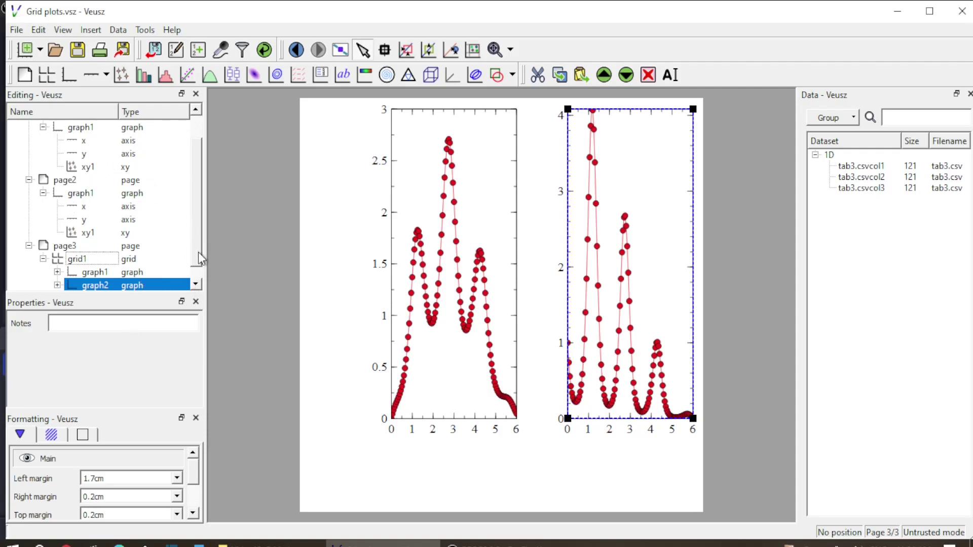
{"action": "left_click_drag", "start_coordinate": [197, 250], "coordinate": [202, 282]}
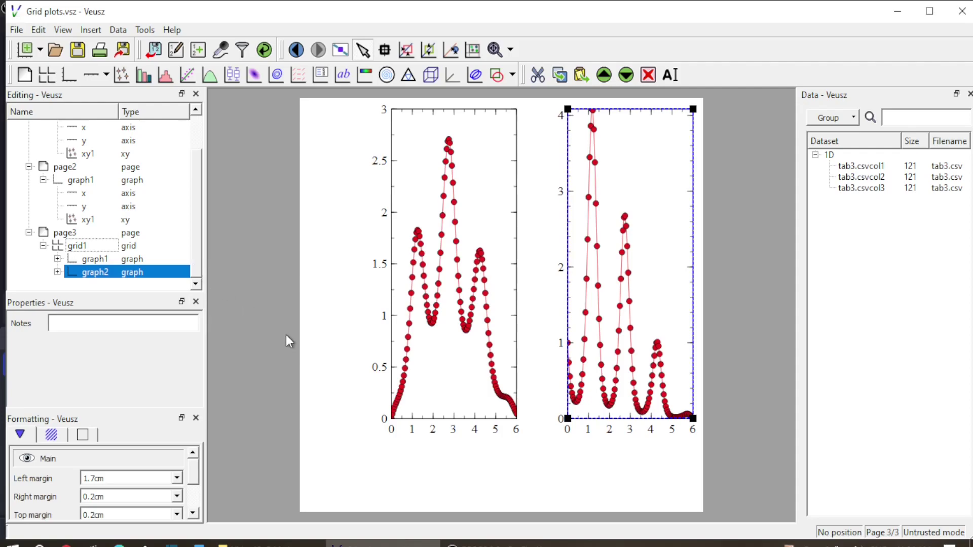
{"action": "key", "text": "ctrl+d"}
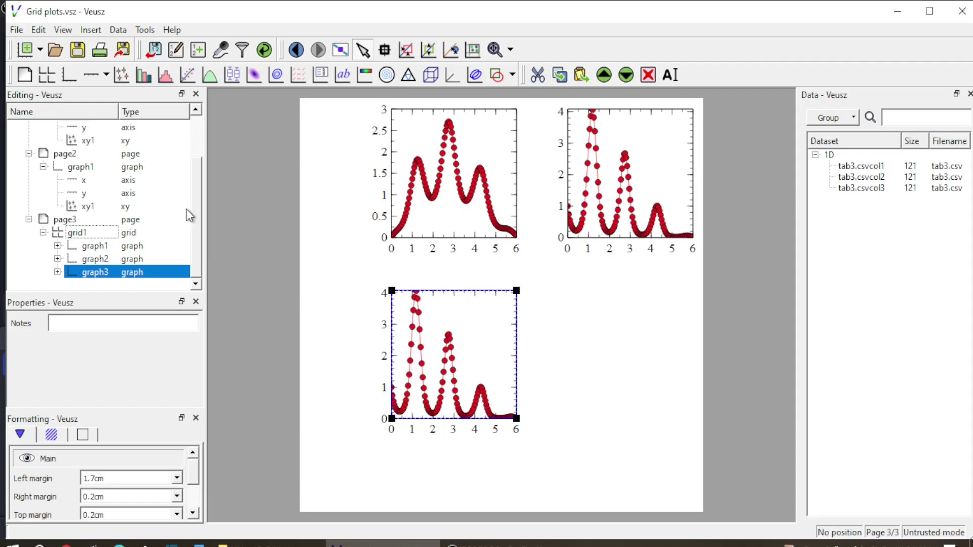
{"action": "left_click_drag", "start_coordinate": [198, 226], "coordinate": [196, 191]}
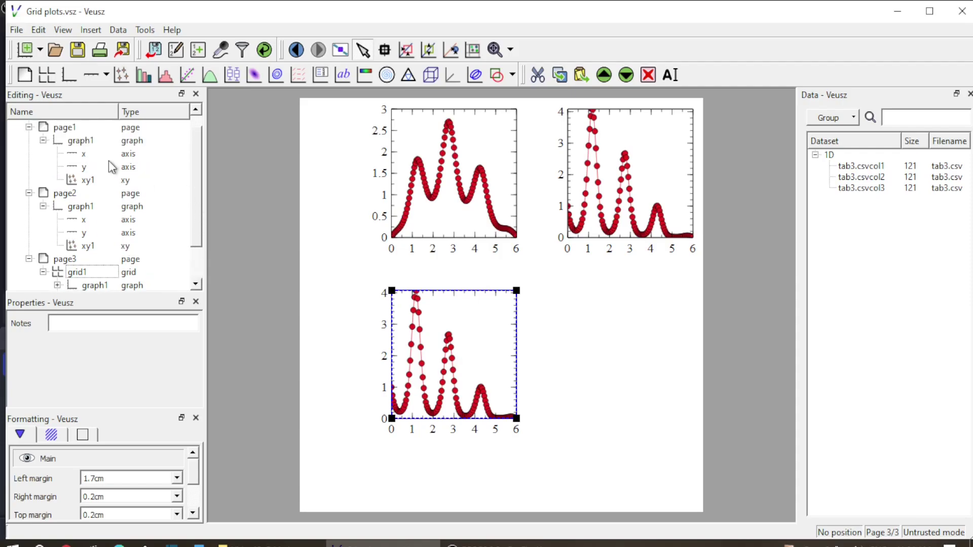
Step: Copy page1's graph again and paste it into the grid's last empty cell
{"action": "left_click", "coordinate": [81, 142]}
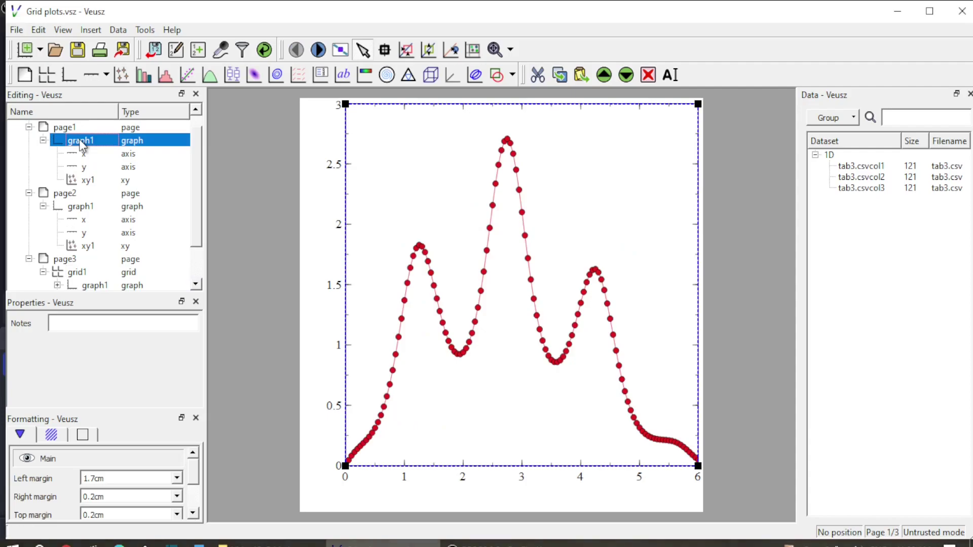
{"action": "left_click", "coordinate": [76, 274]}
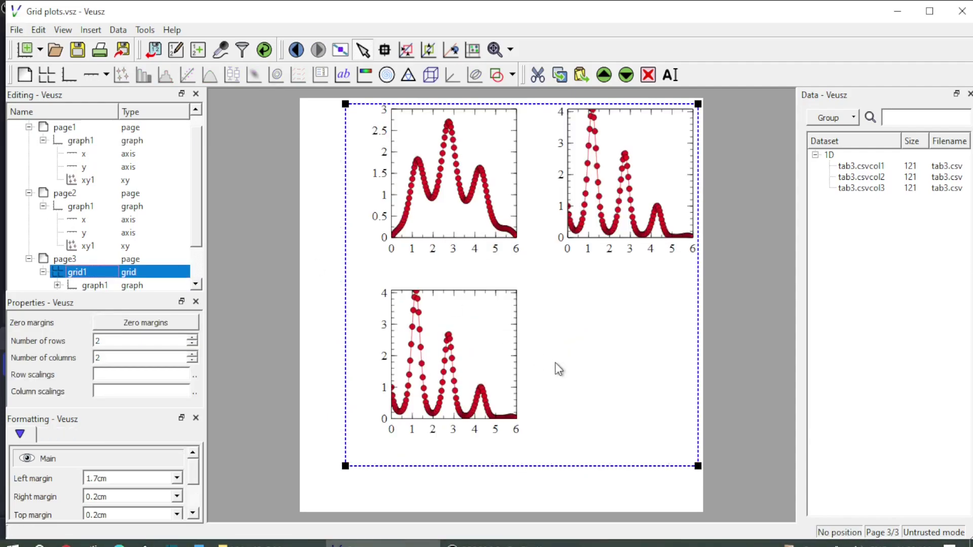
{"action": "key", "text": "ctrl+v"}
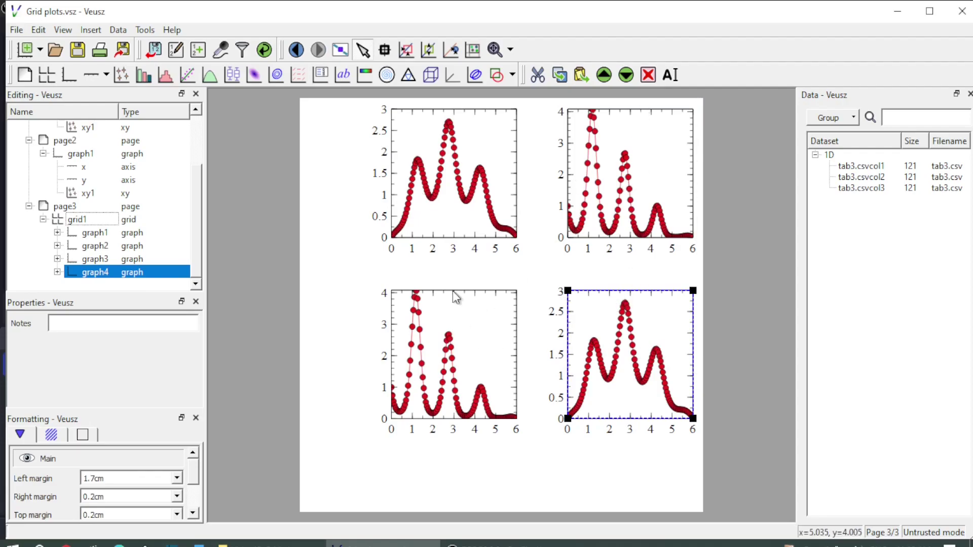
{"action": "left_click", "coordinate": [67, 221]}
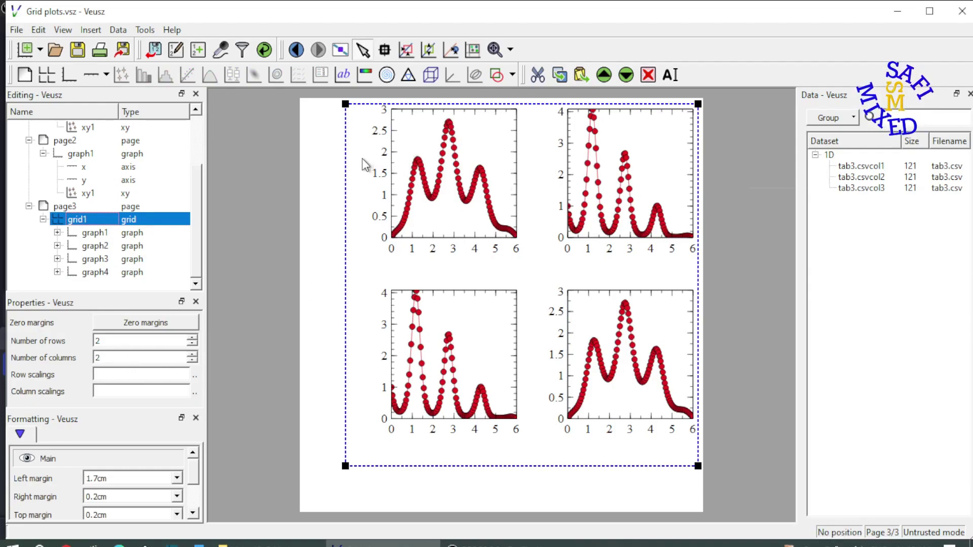
{"action": "left_click", "coordinate": [107, 374]}
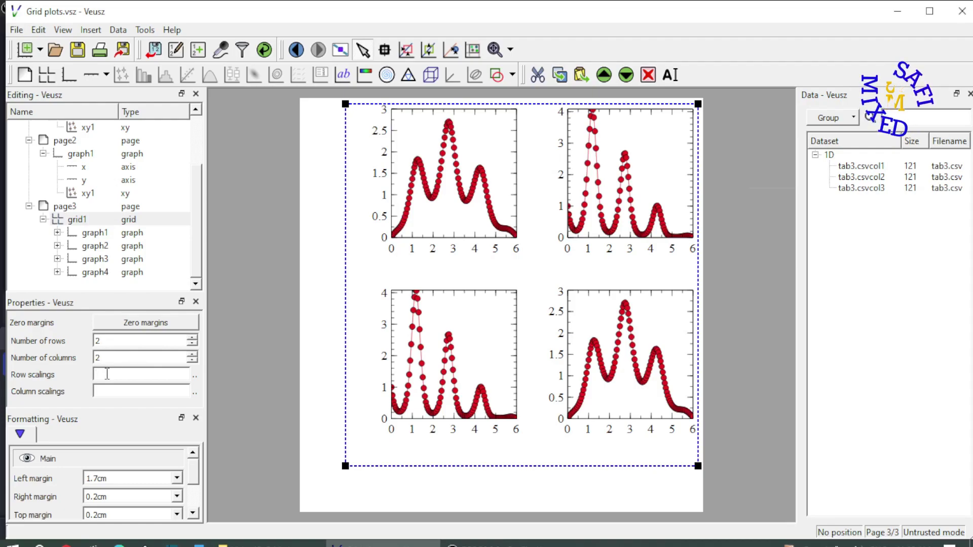
{"action": "type", "text": "2"}
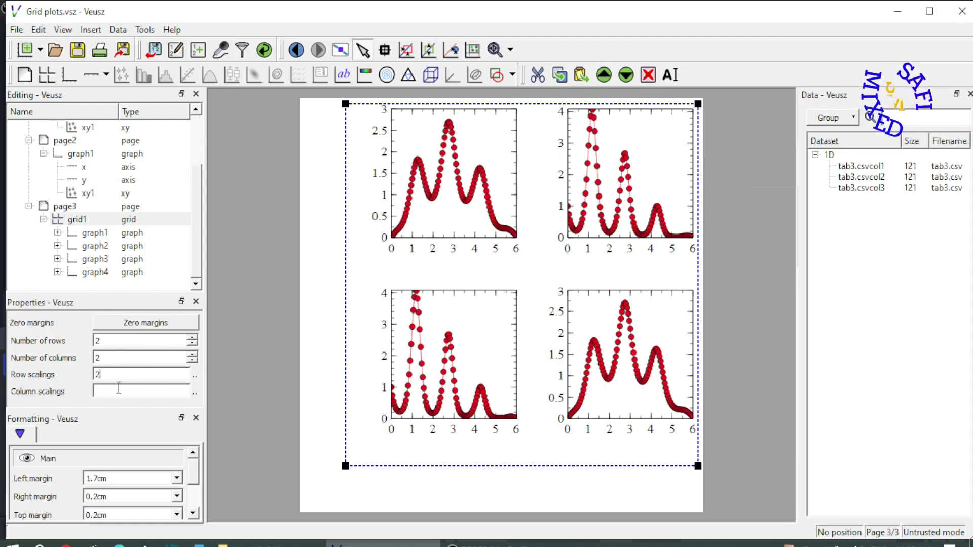
{"action": "key", "text": "Return"}
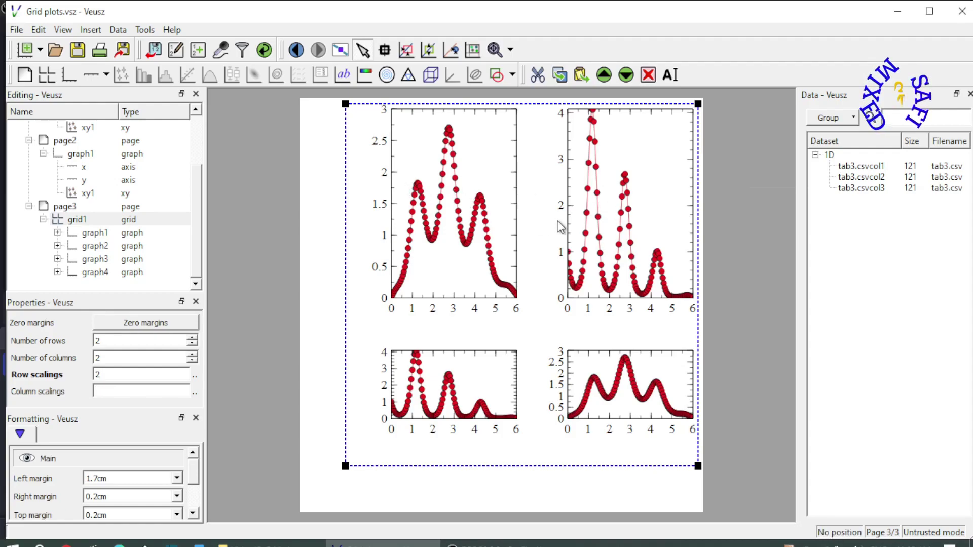
{"action": "type", "text": "2"}
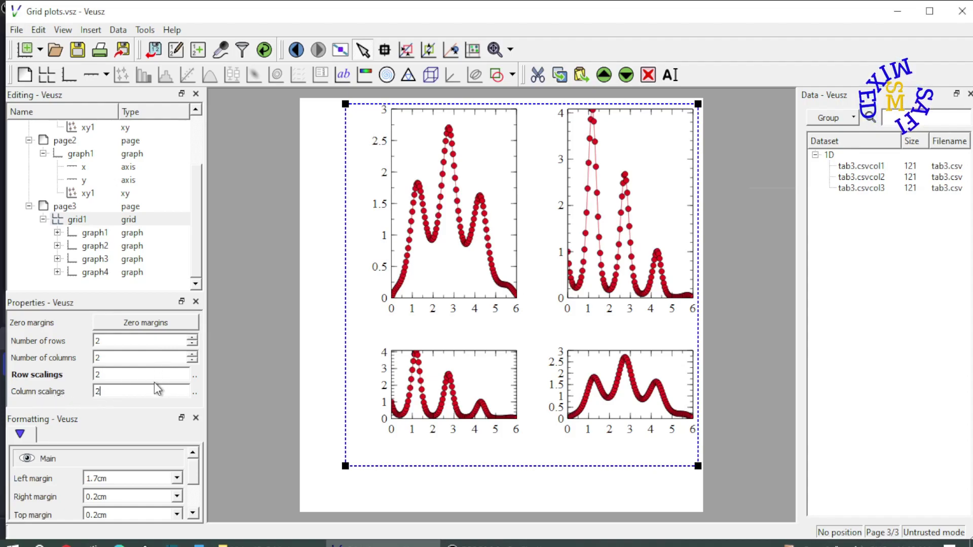
{"action": "key", "text": "Return"}
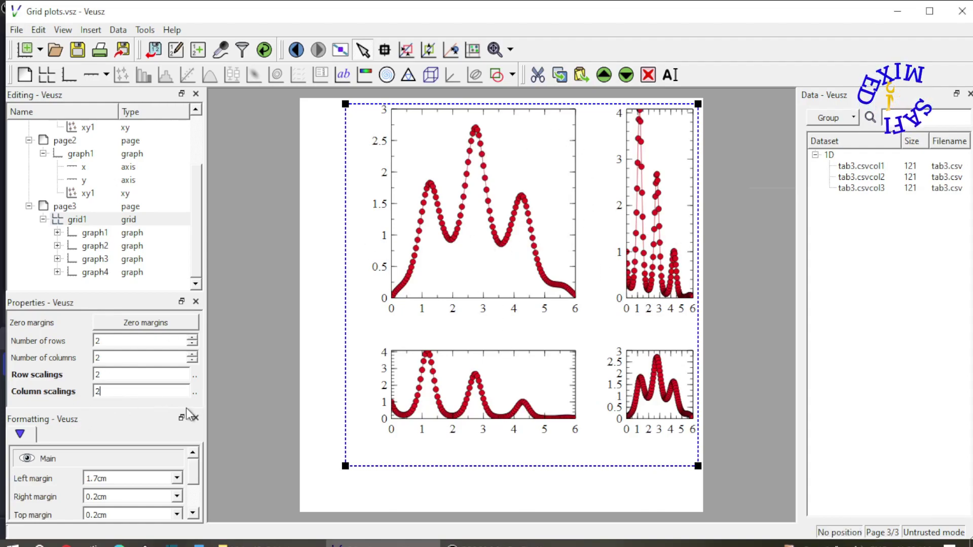
{"action": "key", "text": "BackSpace"}
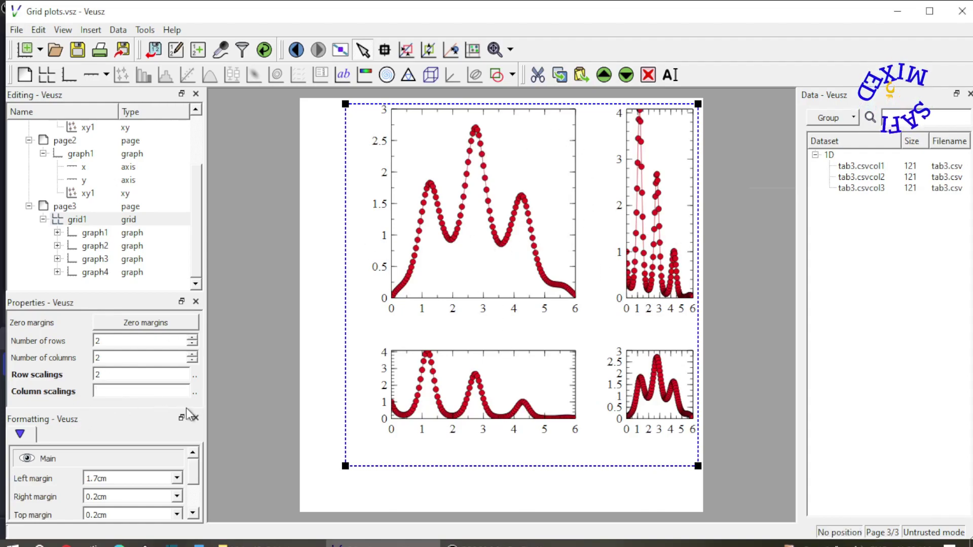
{"action": "left_click", "coordinate": [116, 373]}
{"action": "key", "text": "BackSpace"}
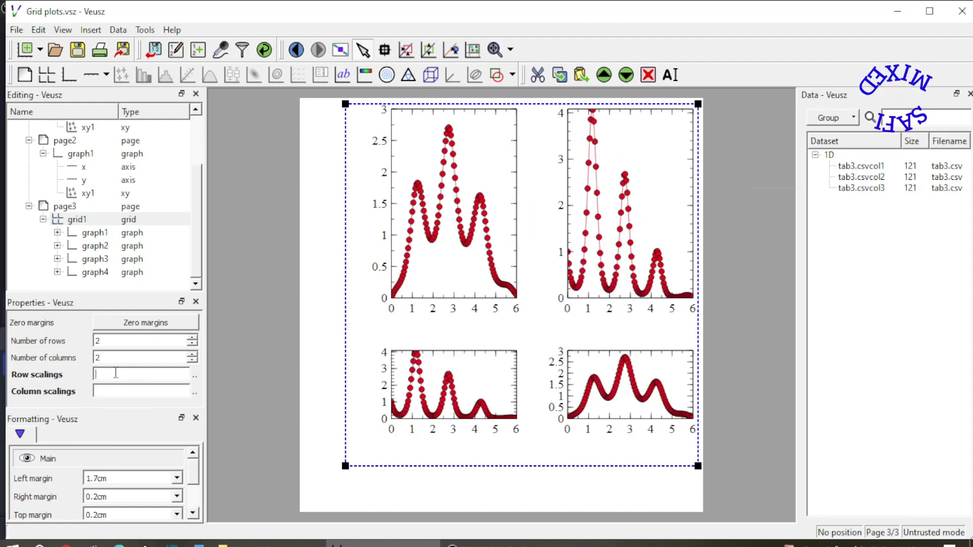
{"action": "left_click", "coordinate": [124, 360]}
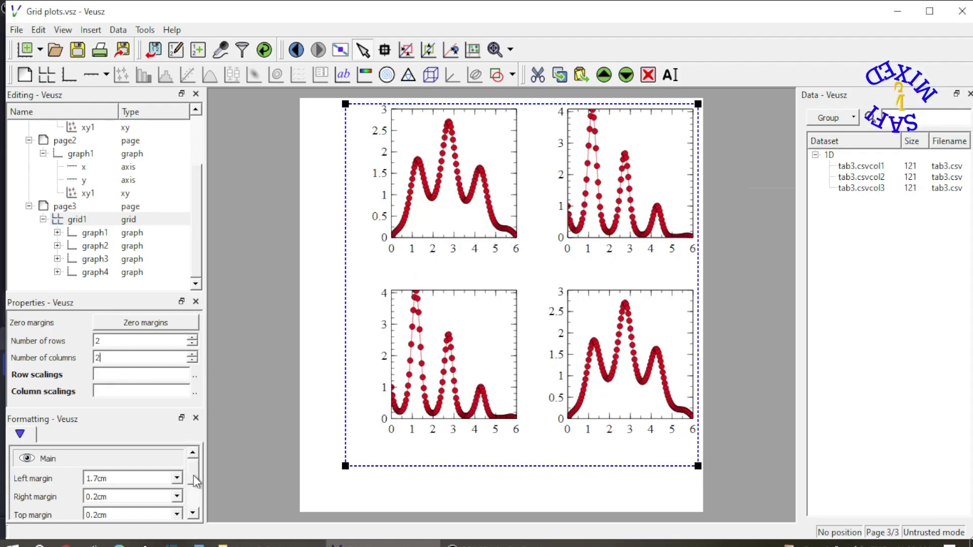
Step: Set the grid's left margin to 0.8cm
{"action": "left_click_drag", "start_coordinate": [193, 475], "coordinate": [197, 481]}
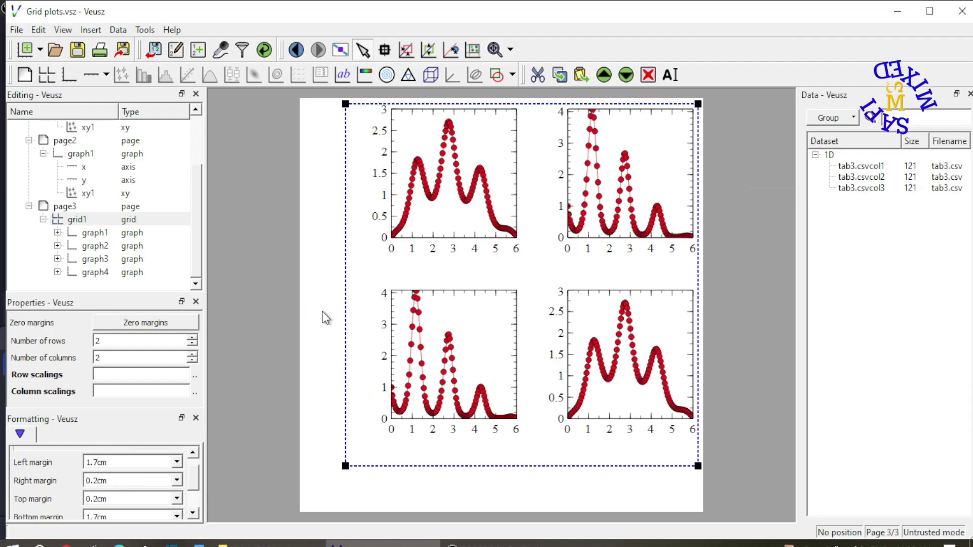
{"action": "left_click", "coordinate": [98, 462]}
{"action": "key", "text": "BackSpace"}
{"action": "key", "text": "BackSpace"}
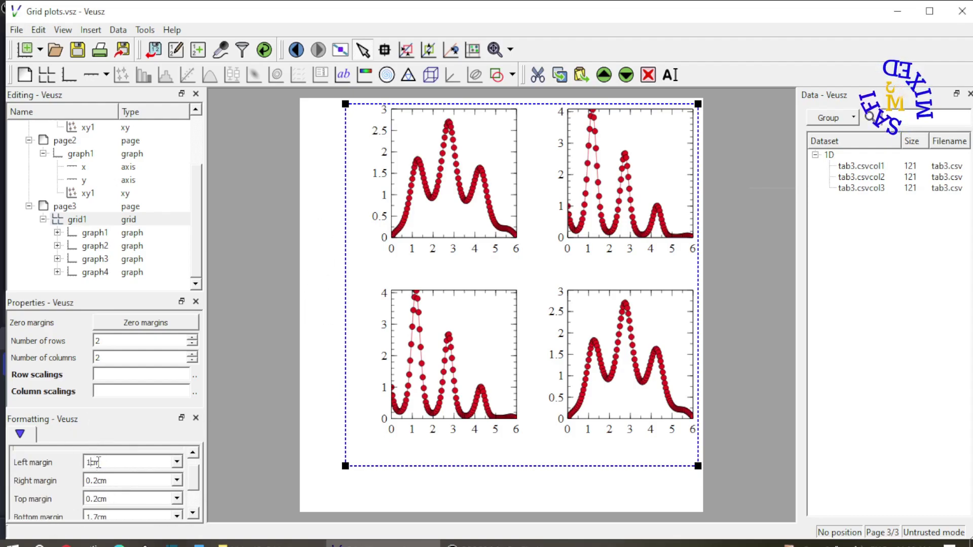
{"action": "key", "text": "BackSpace"}
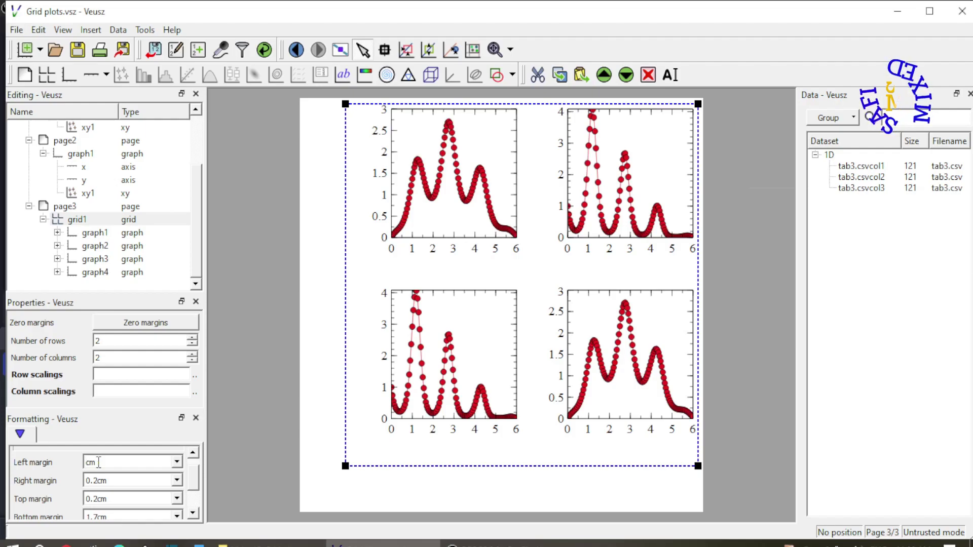
{"action": "type", "text": "0.8"}
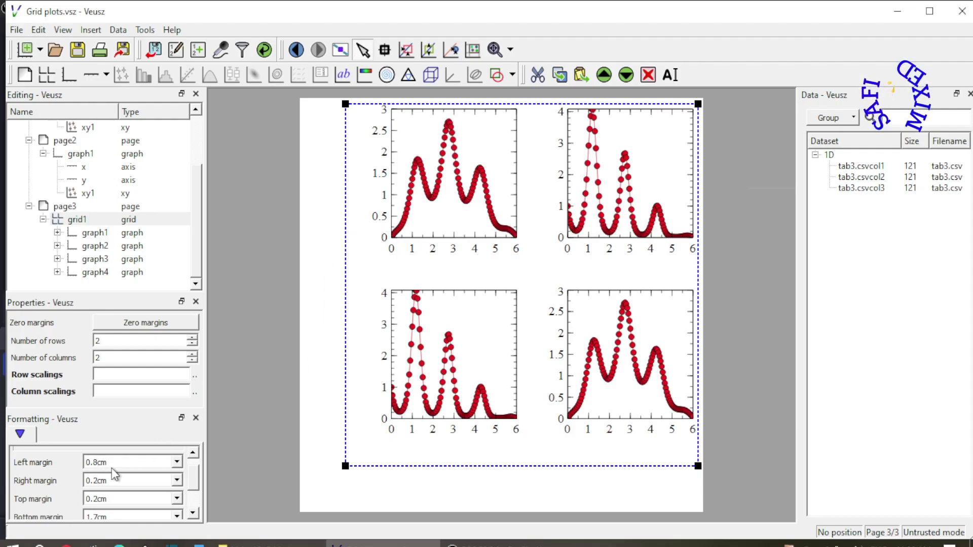
{"action": "left_click", "coordinate": [114, 478]}
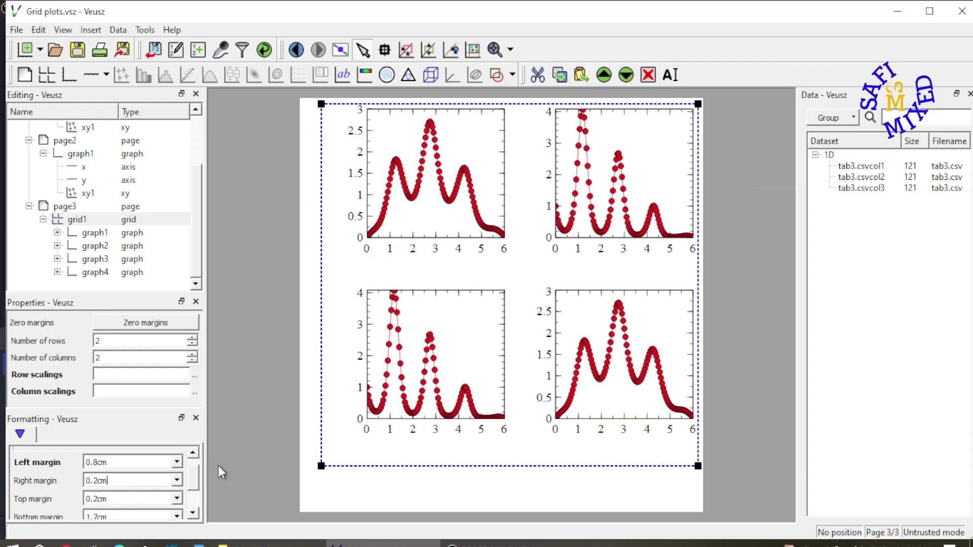
Step: Set the grid's bottom margin to 0.8cm
{"action": "left_click_drag", "start_coordinate": [193, 470], "coordinate": [199, 488]}
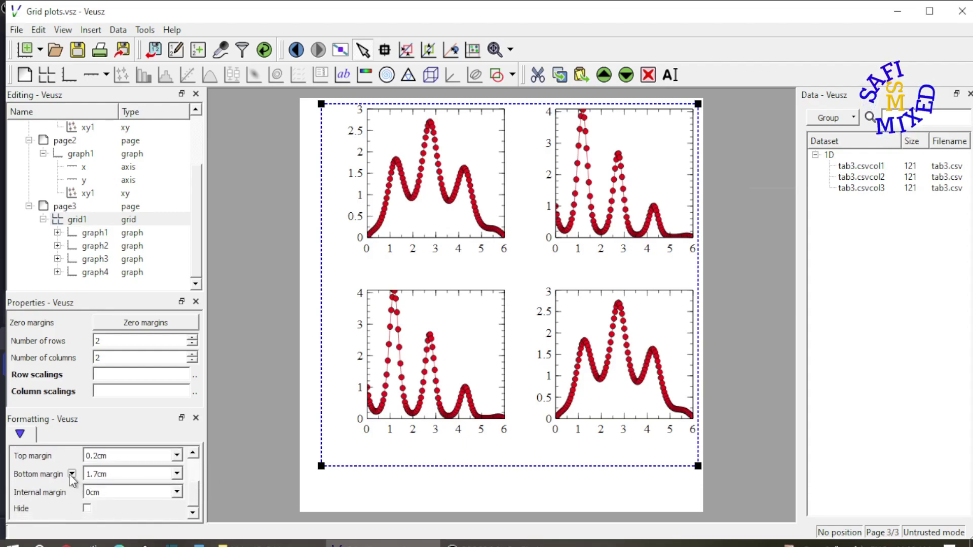
{"action": "double_click", "coordinate": [97, 472]}
{"action": "type", "text": "0.5"}
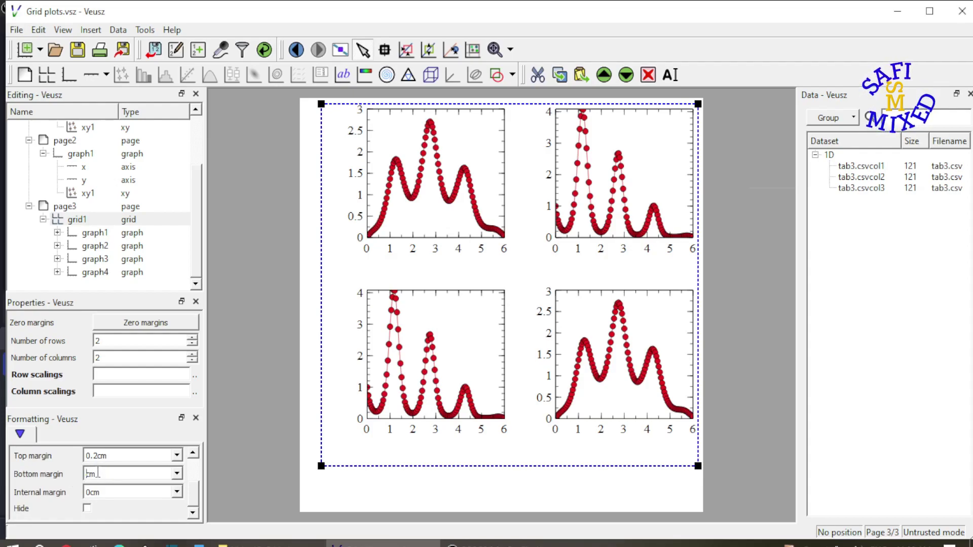
{"action": "type", "text": "8"}
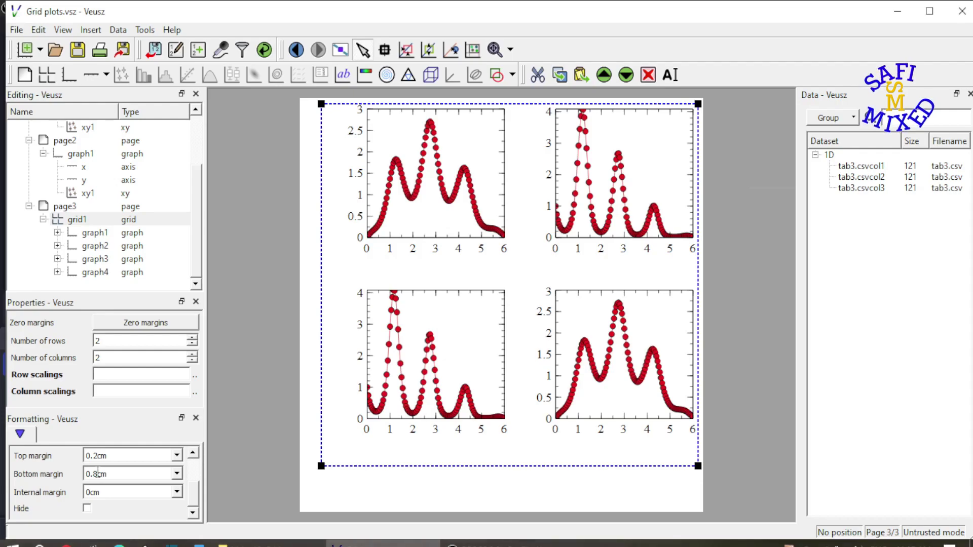
{"action": "key", "text": "Return"}
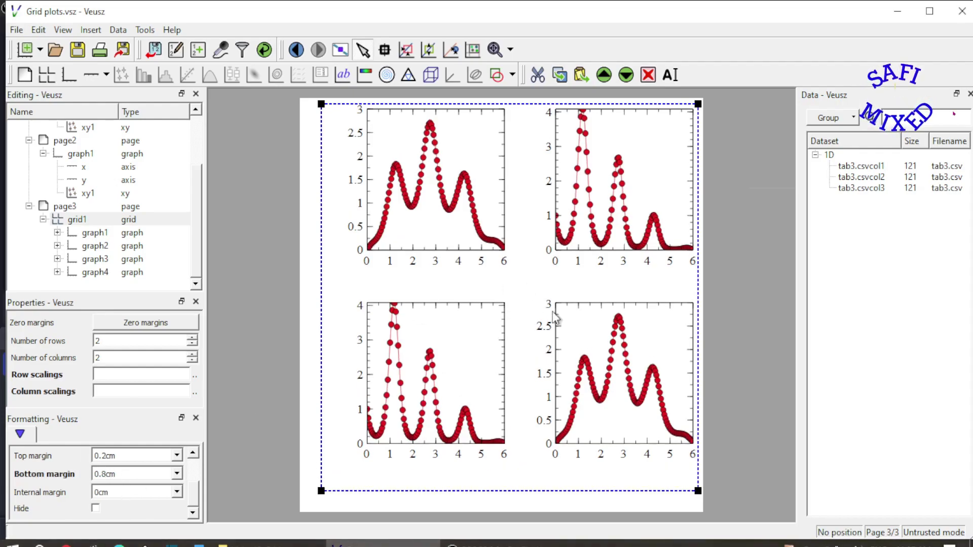
{"action": "scroll", "coordinate": [195, 505], "scroll_direction": "up", "scroll_amount": 1}
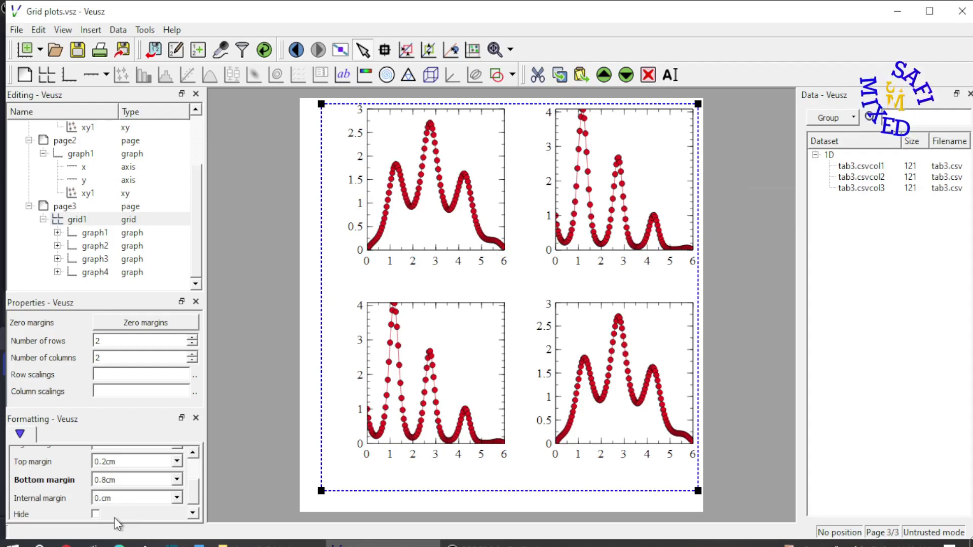
{"action": "key", "text": "Return"}
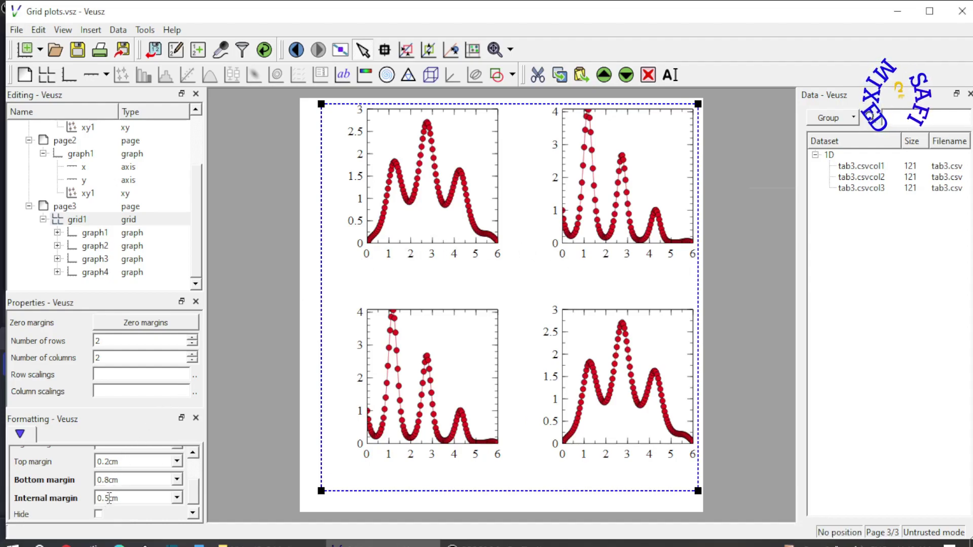
{"action": "key", "text": "BackSpace"}
{"action": "key", "text": "BackSpace"}
{"action": "key", "text": "Return"}
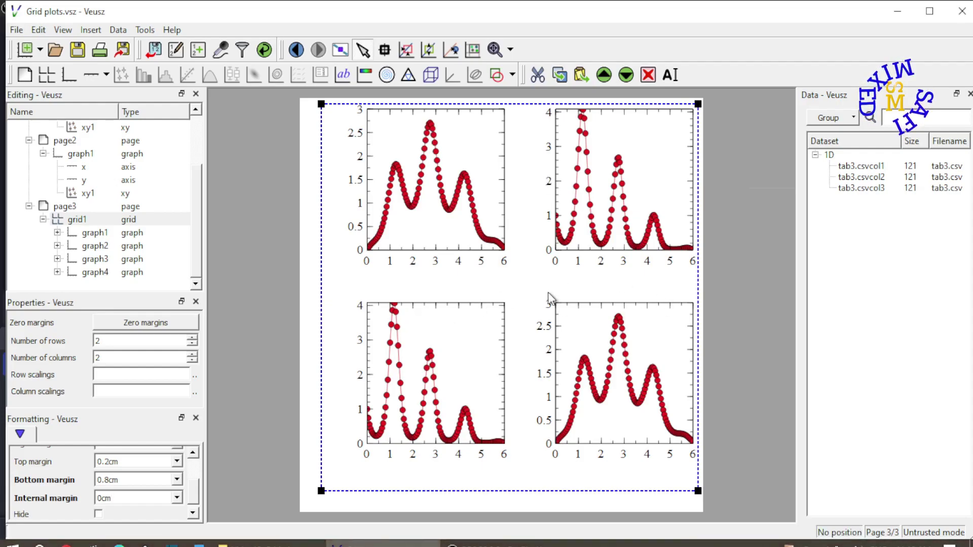
Step: Apply Zero margins to the grid's four graphs, then undo the change
{"action": "left_click", "coordinate": [144, 324]}
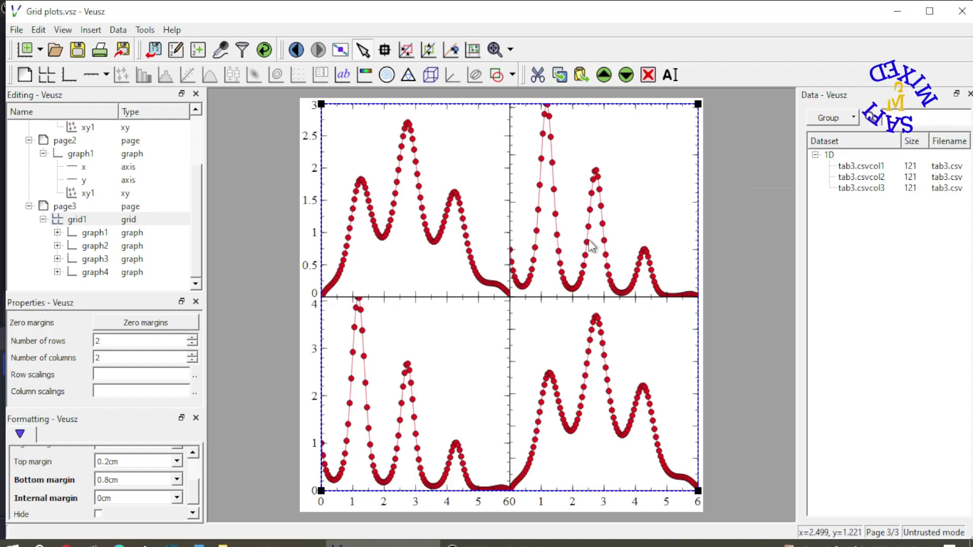
{"action": "key", "text": "ctrl+z"}
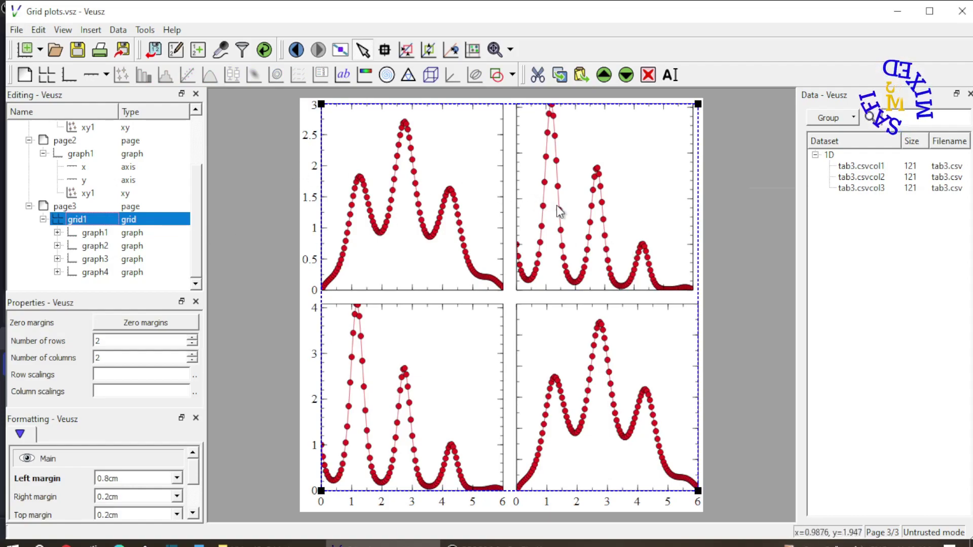
Step: Reset graph2's left and bottom margins to their 1.7cm defaults
{"action": "left_click", "coordinate": [101, 248]}
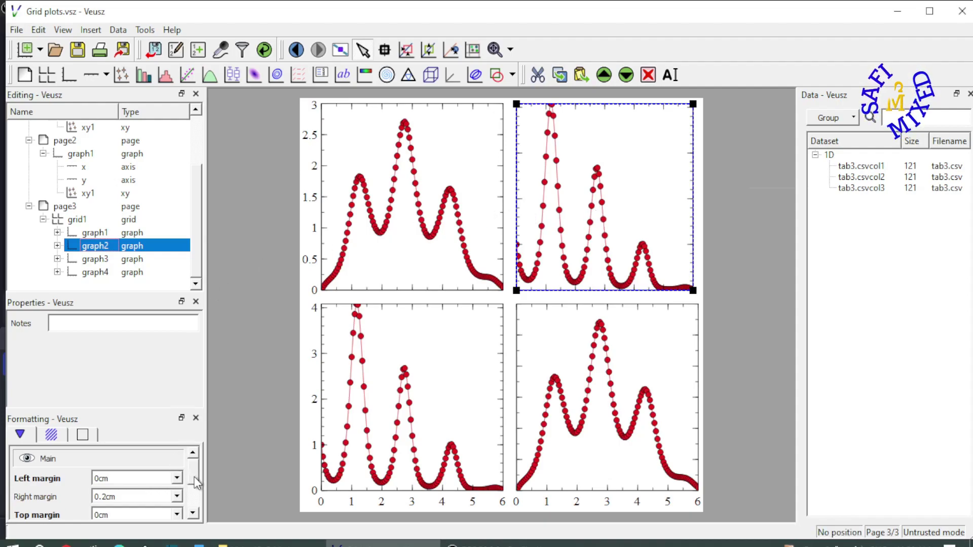
{"action": "left_click_drag", "start_coordinate": [195, 473], "coordinate": [196, 478]}
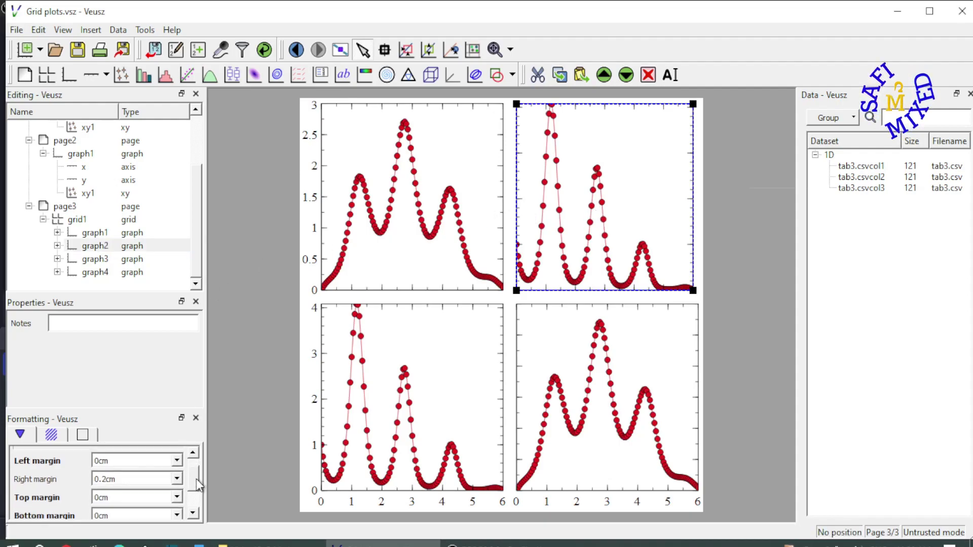
{"action": "left_click", "coordinate": [70, 460]}
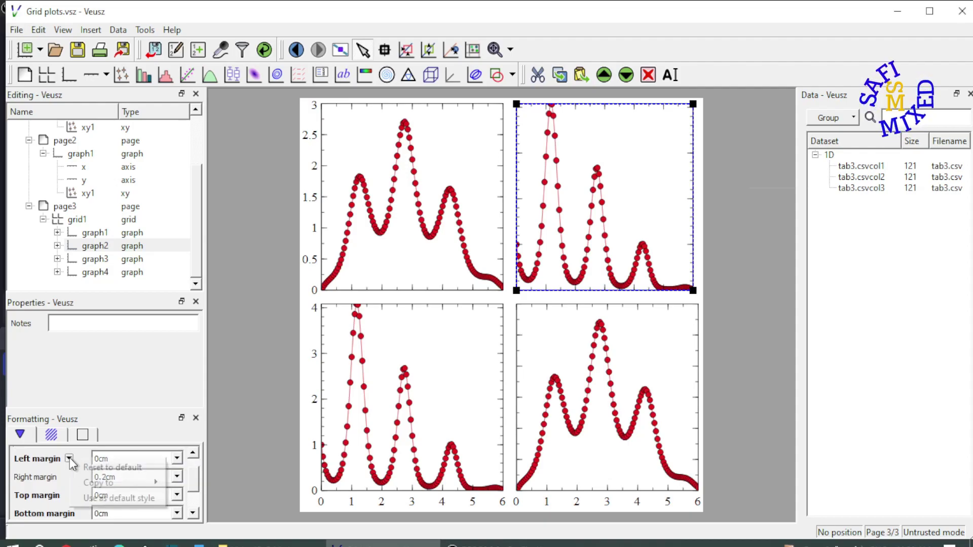
{"action": "left_click", "coordinate": [94, 468]}
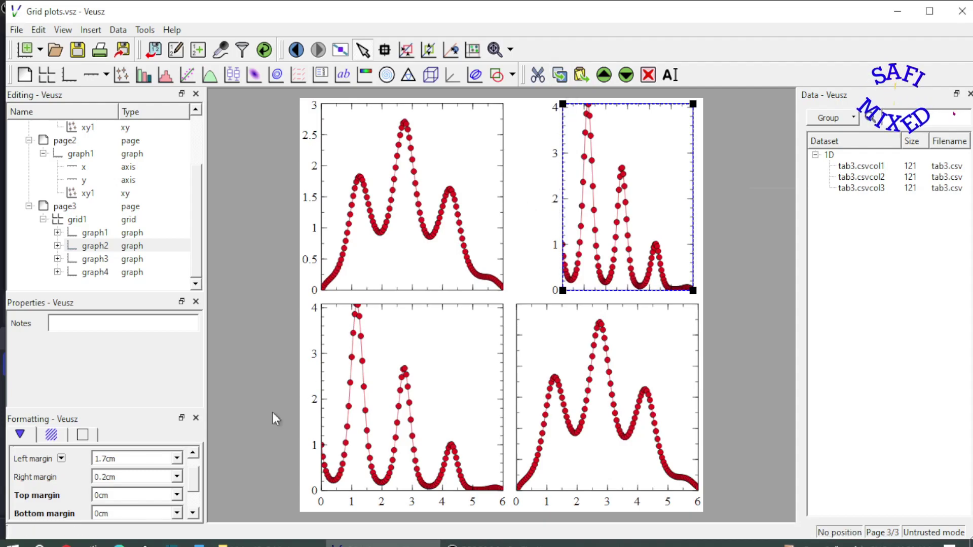
{"action": "left_click", "coordinate": [83, 514]}
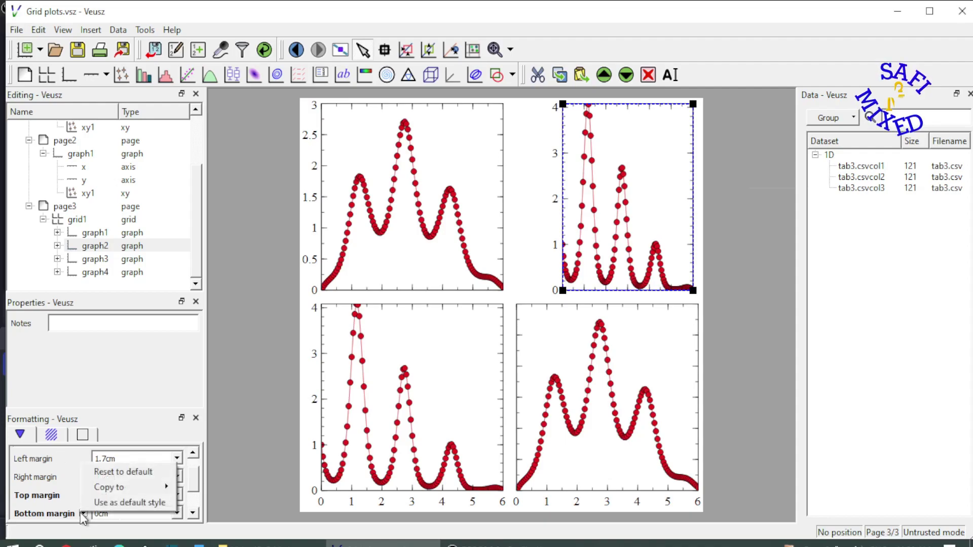
{"action": "left_click", "coordinate": [124, 472]}
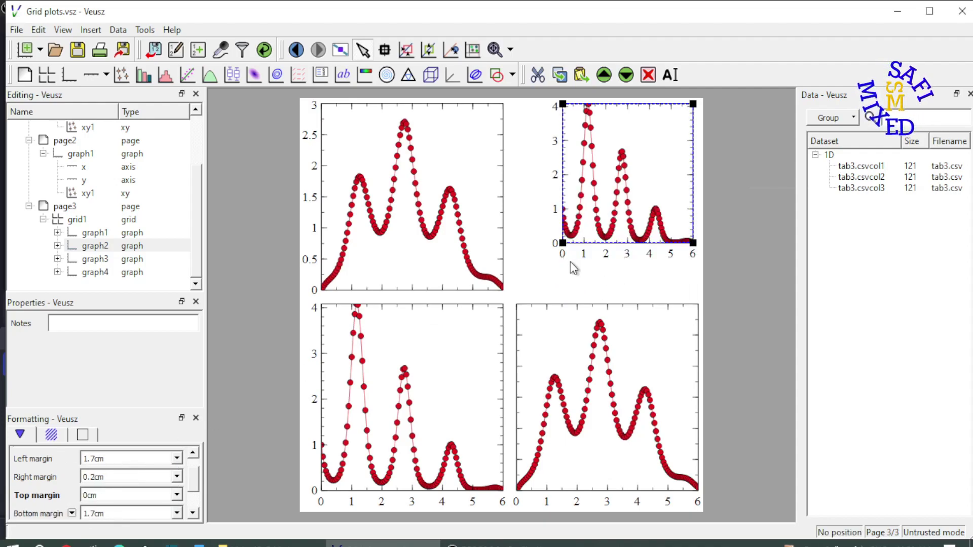
{"action": "left_click", "coordinate": [644, 277]}
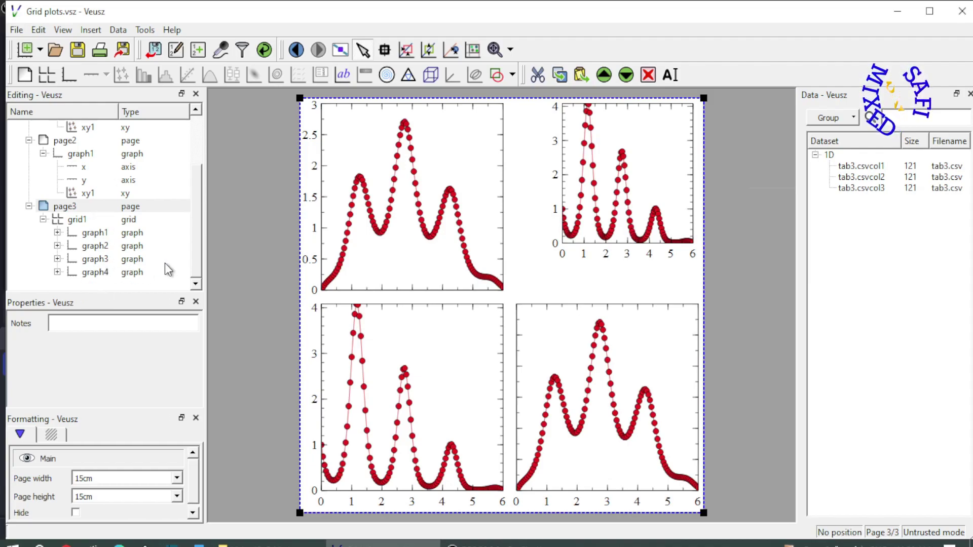
Step: Change graph2's left margin from 1.7 to 0cm and set its bottom margin to 0cm
{"action": "left_click", "coordinate": [574, 220]}
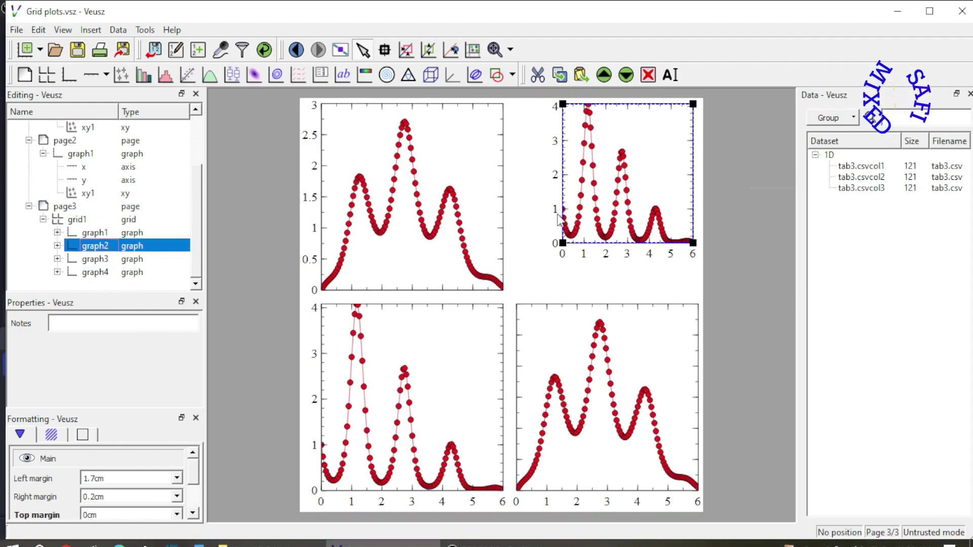
{"action": "left_click", "coordinate": [93, 477]}
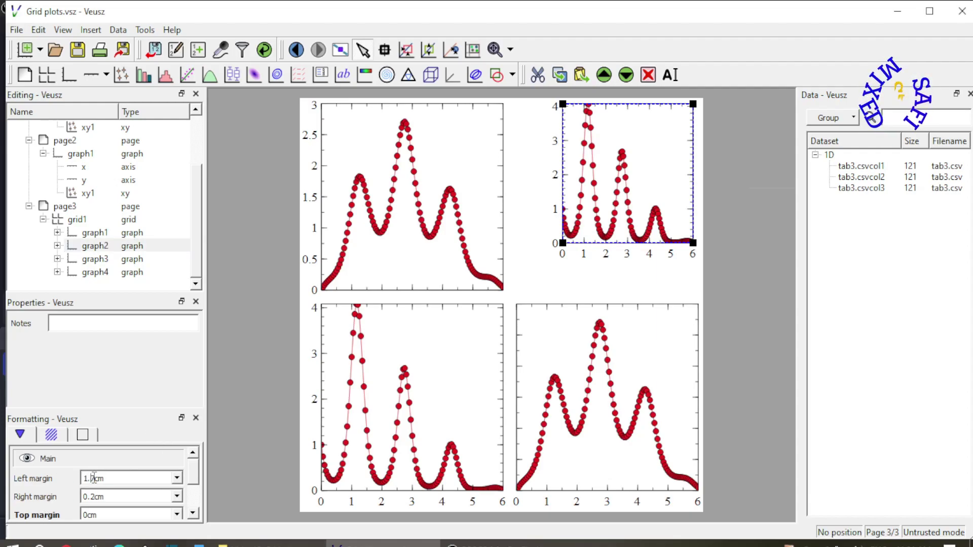
{"action": "key", "text": "BackSpace"}
{"action": "key", "text": "BackSpace"}
{"action": "key", "text": "BackSpace"}
{"action": "type", "text": "0"}
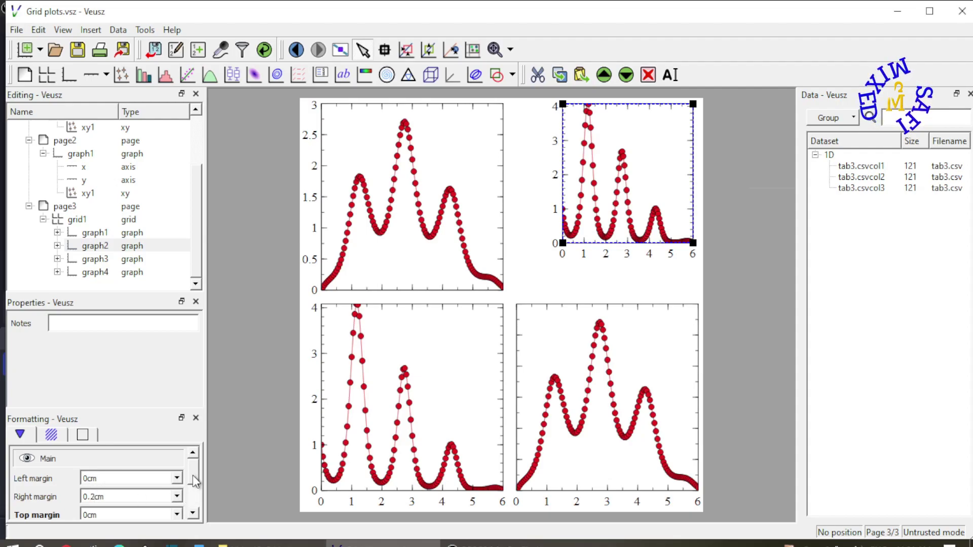
{"action": "key", "text": "Return"}
{"action": "scroll", "coordinate": [195, 487], "scroll_direction": "down", "scroll_amount": 1}
{"action": "scroll", "coordinate": [195, 488], "scroll_direction": "down", "scroll_amount": 1}
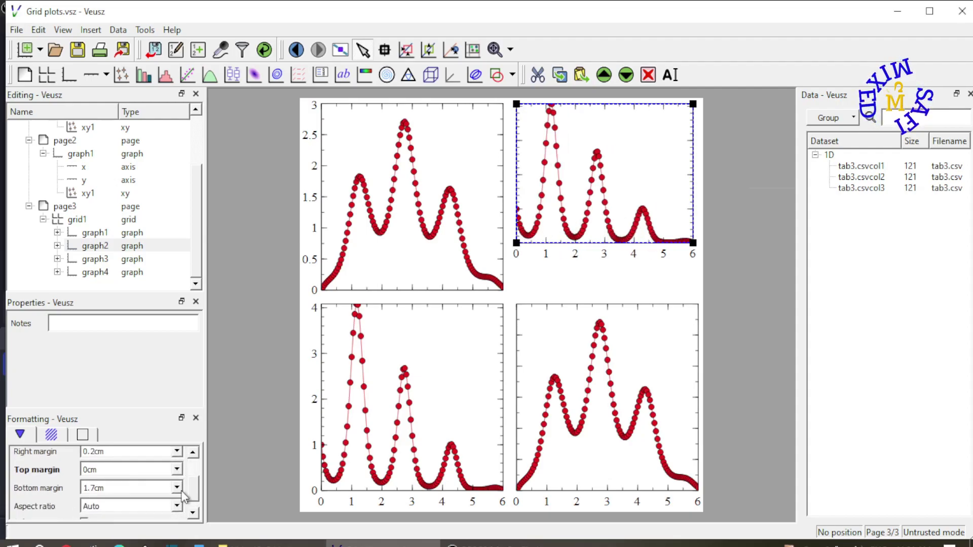
{"action": "double_click", "coordinate": [100, 488]}
{"action": "type", "text": "0"}
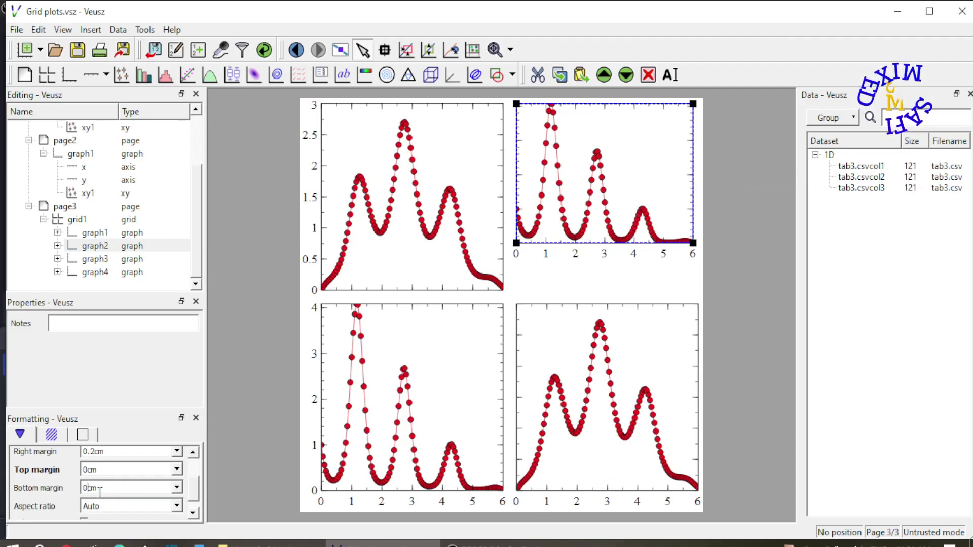
{"action": "key", "text": "Return"}
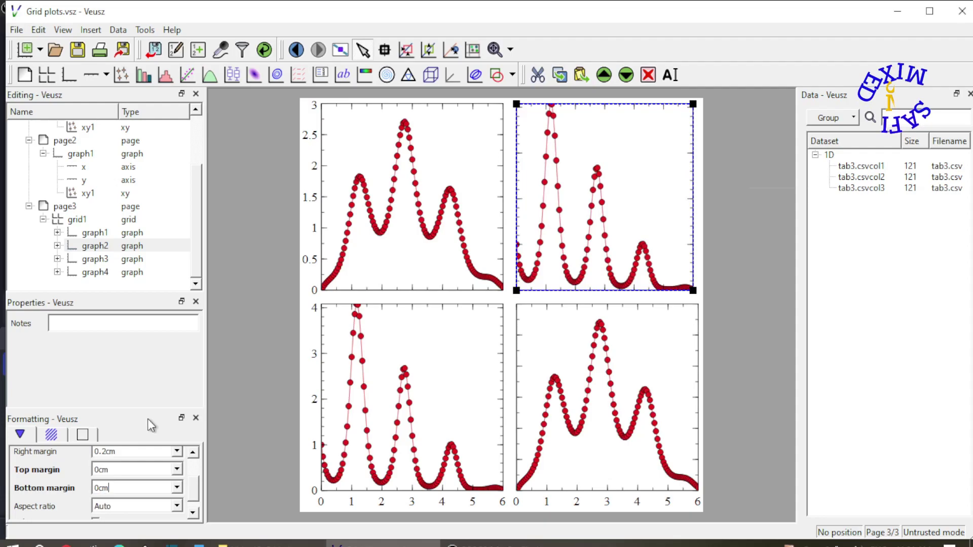